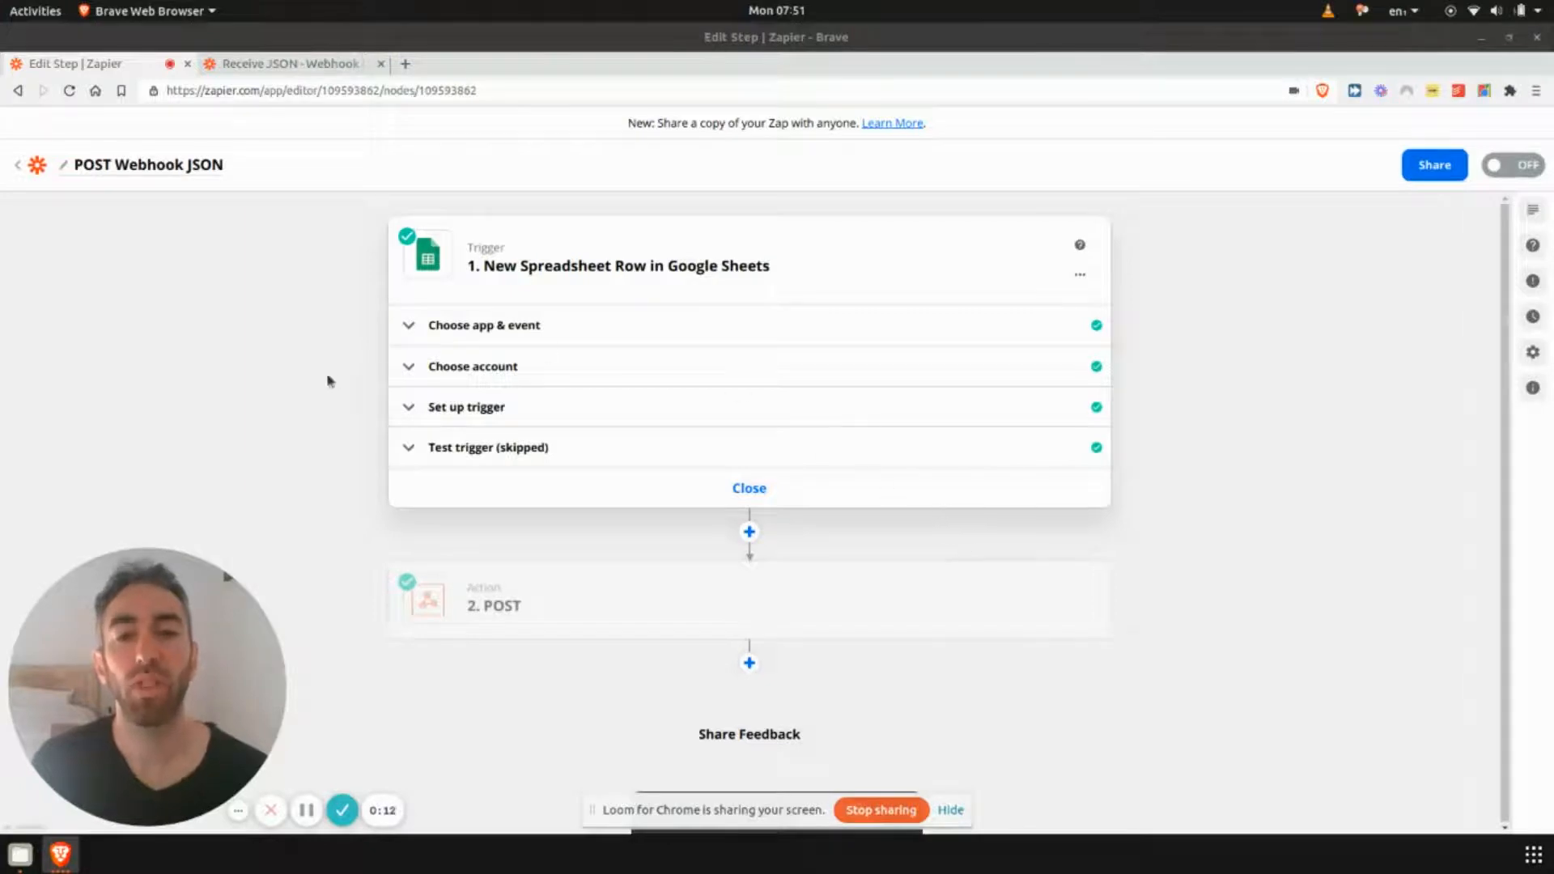
left_click(312, 322)
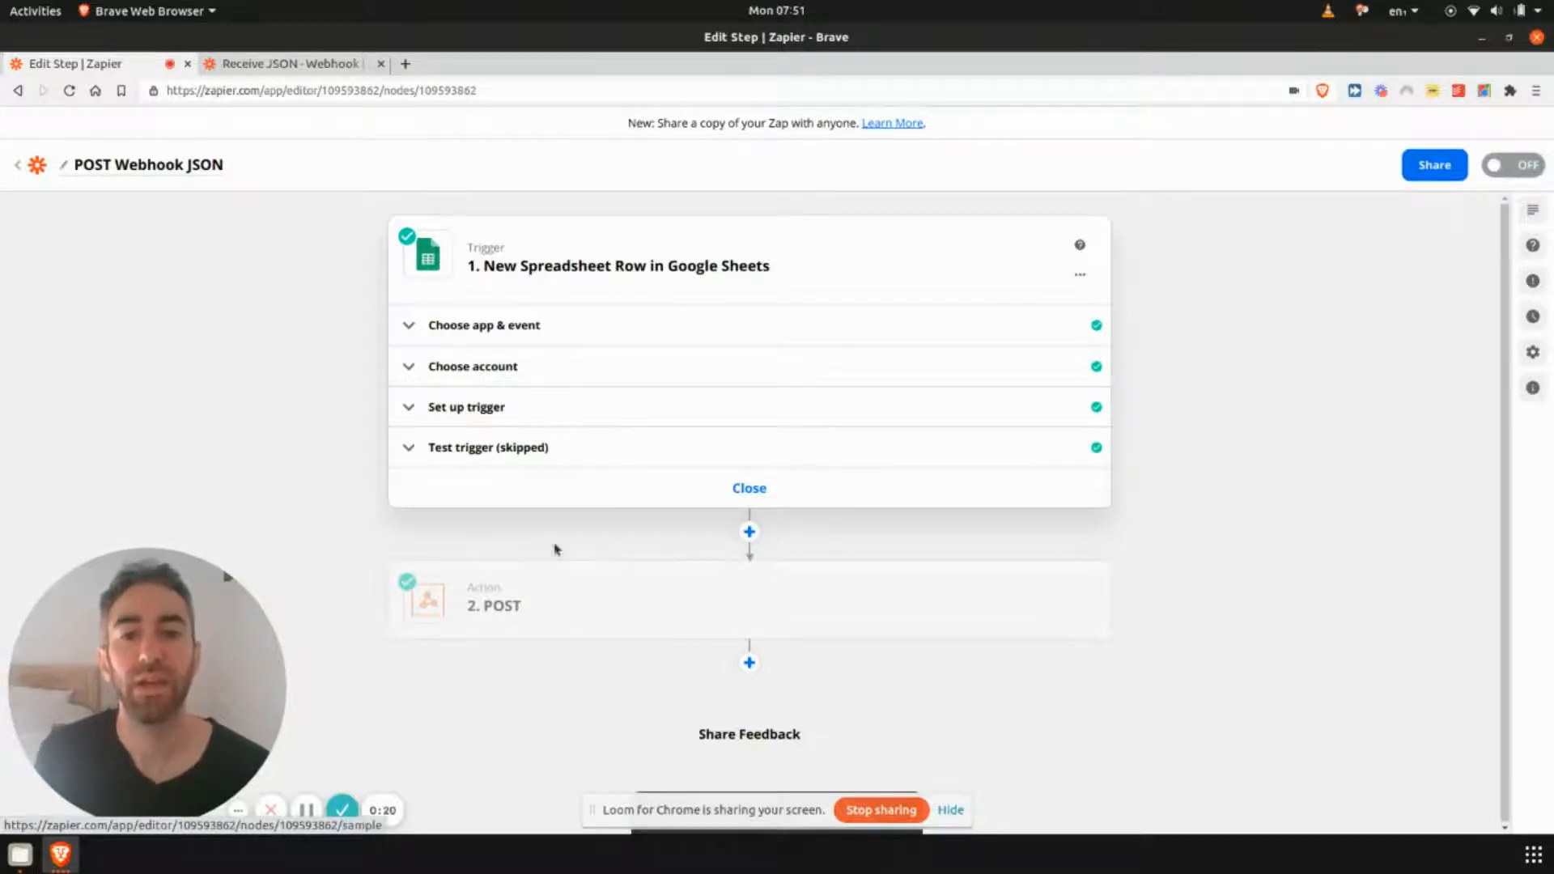
mouse_move(558, 616)
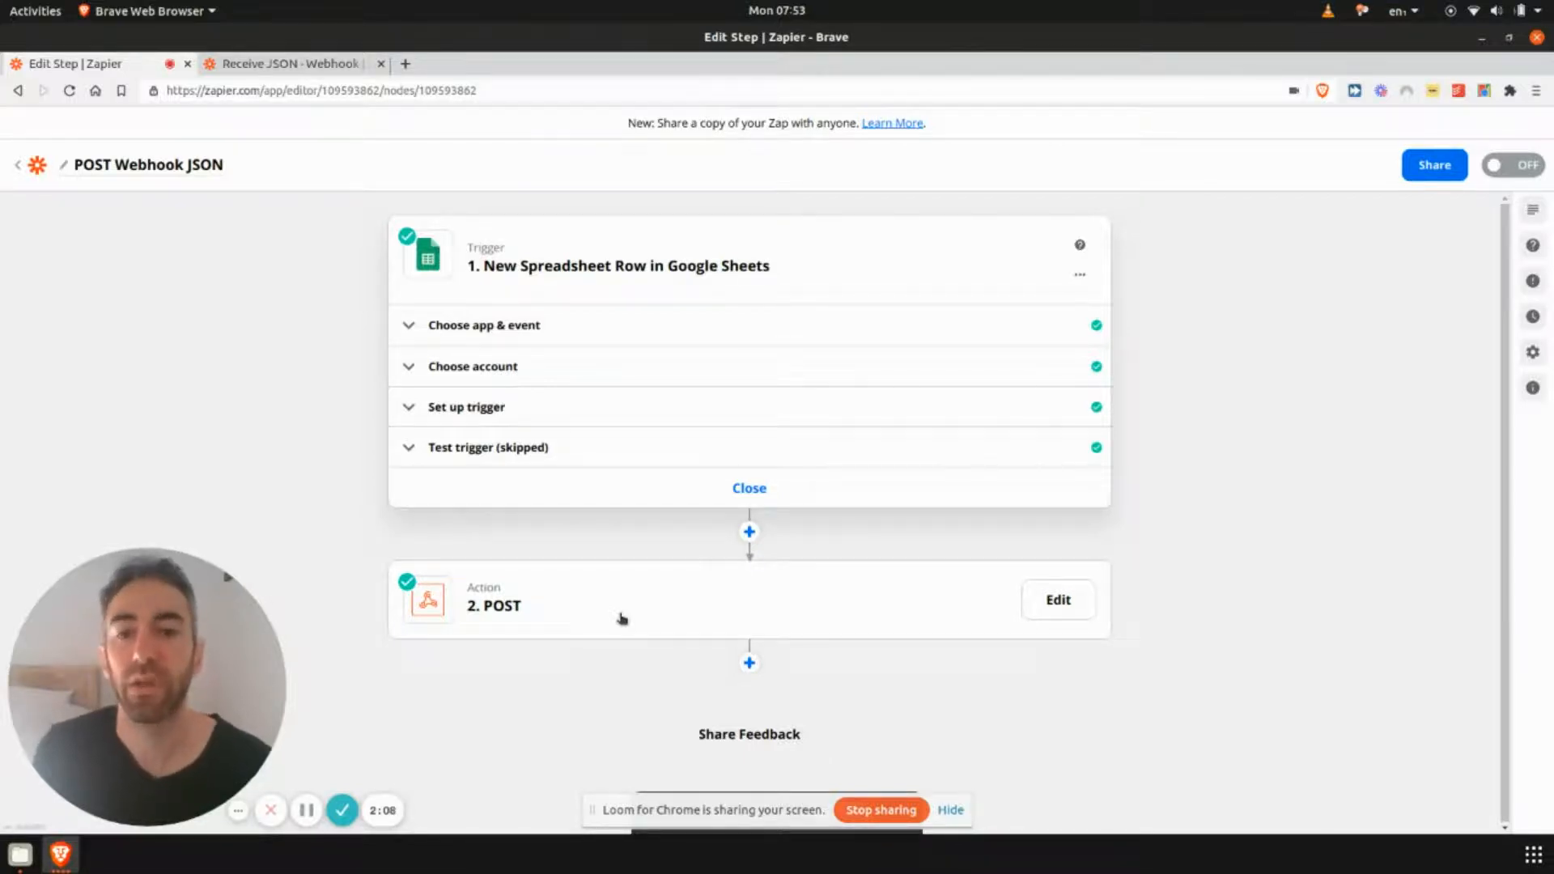
- Copy the custom webhook URL from the Catch Hook trigger of the Receive JSON - Webhook zap
left_click(271, 65)
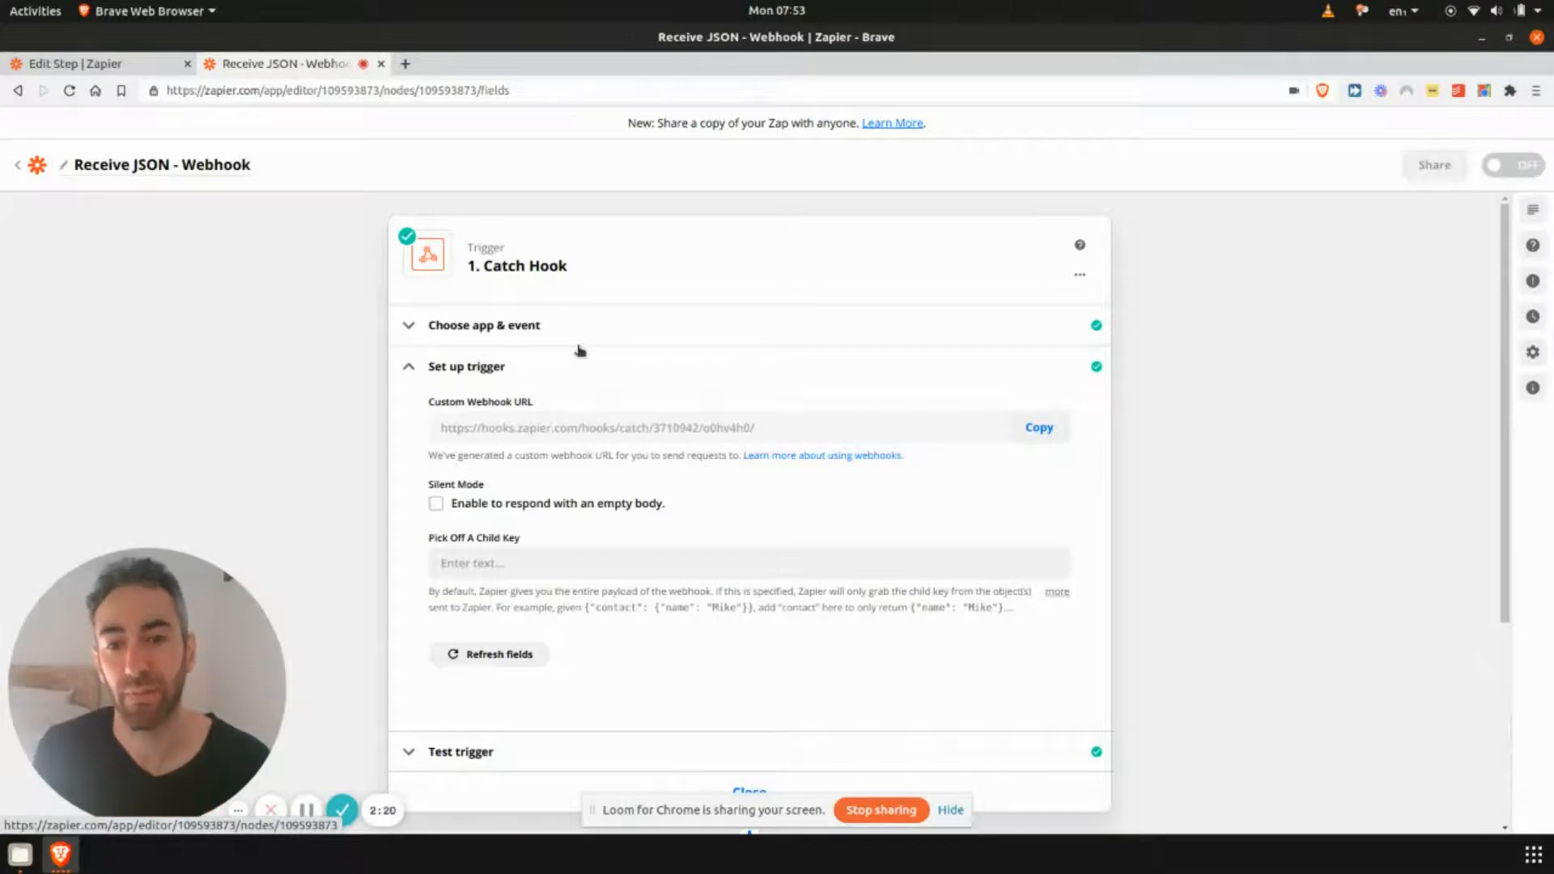
scroll(581, 350, "down", 3)
scroll(572, 243, "up", 3)
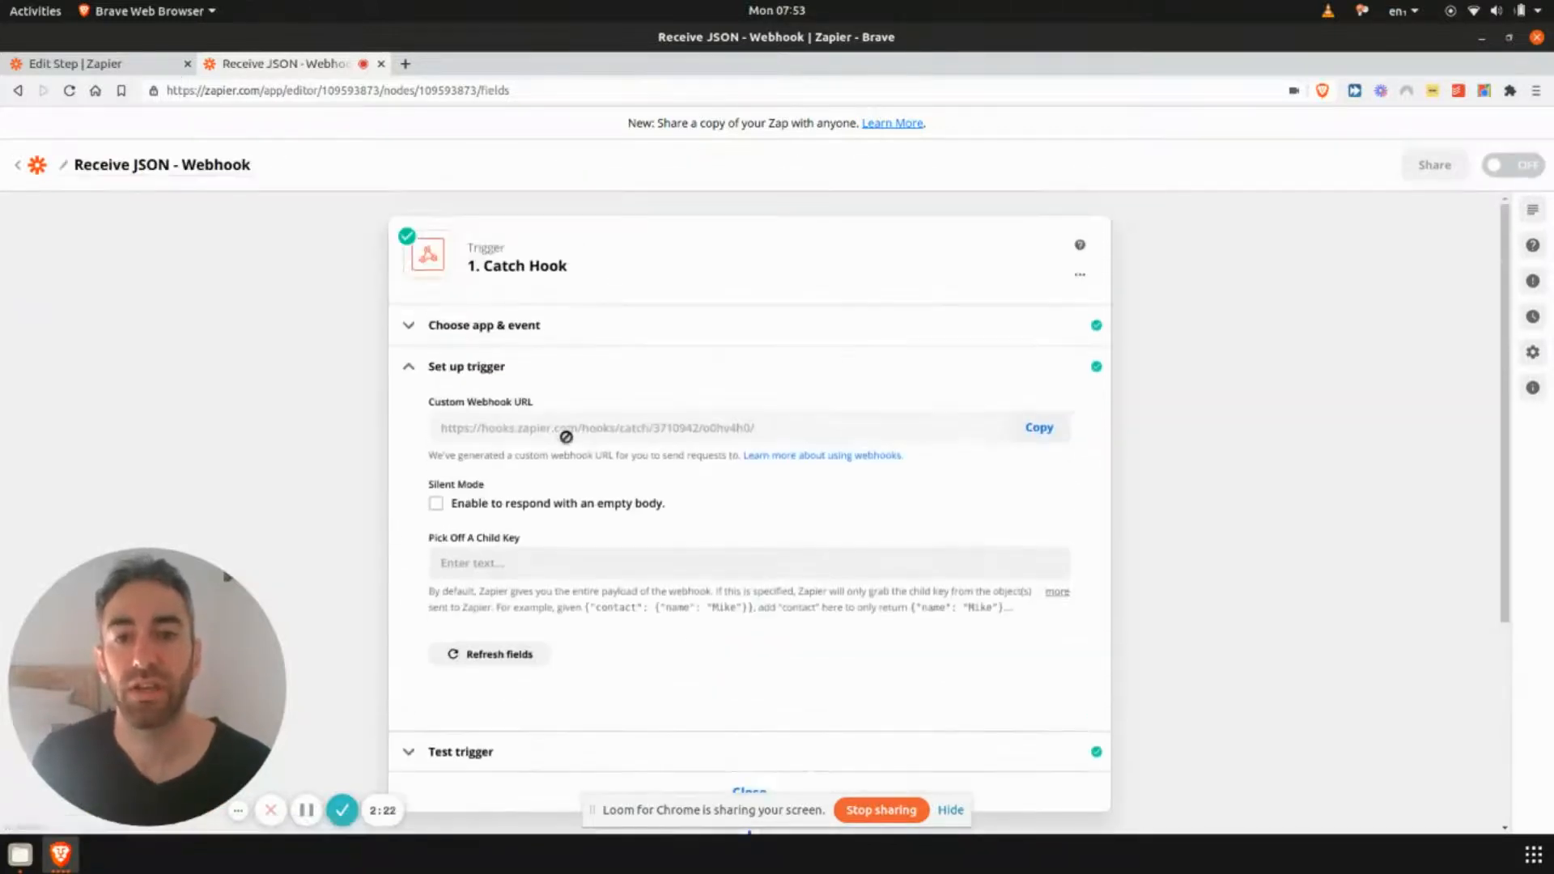
left_click(1025, 434)
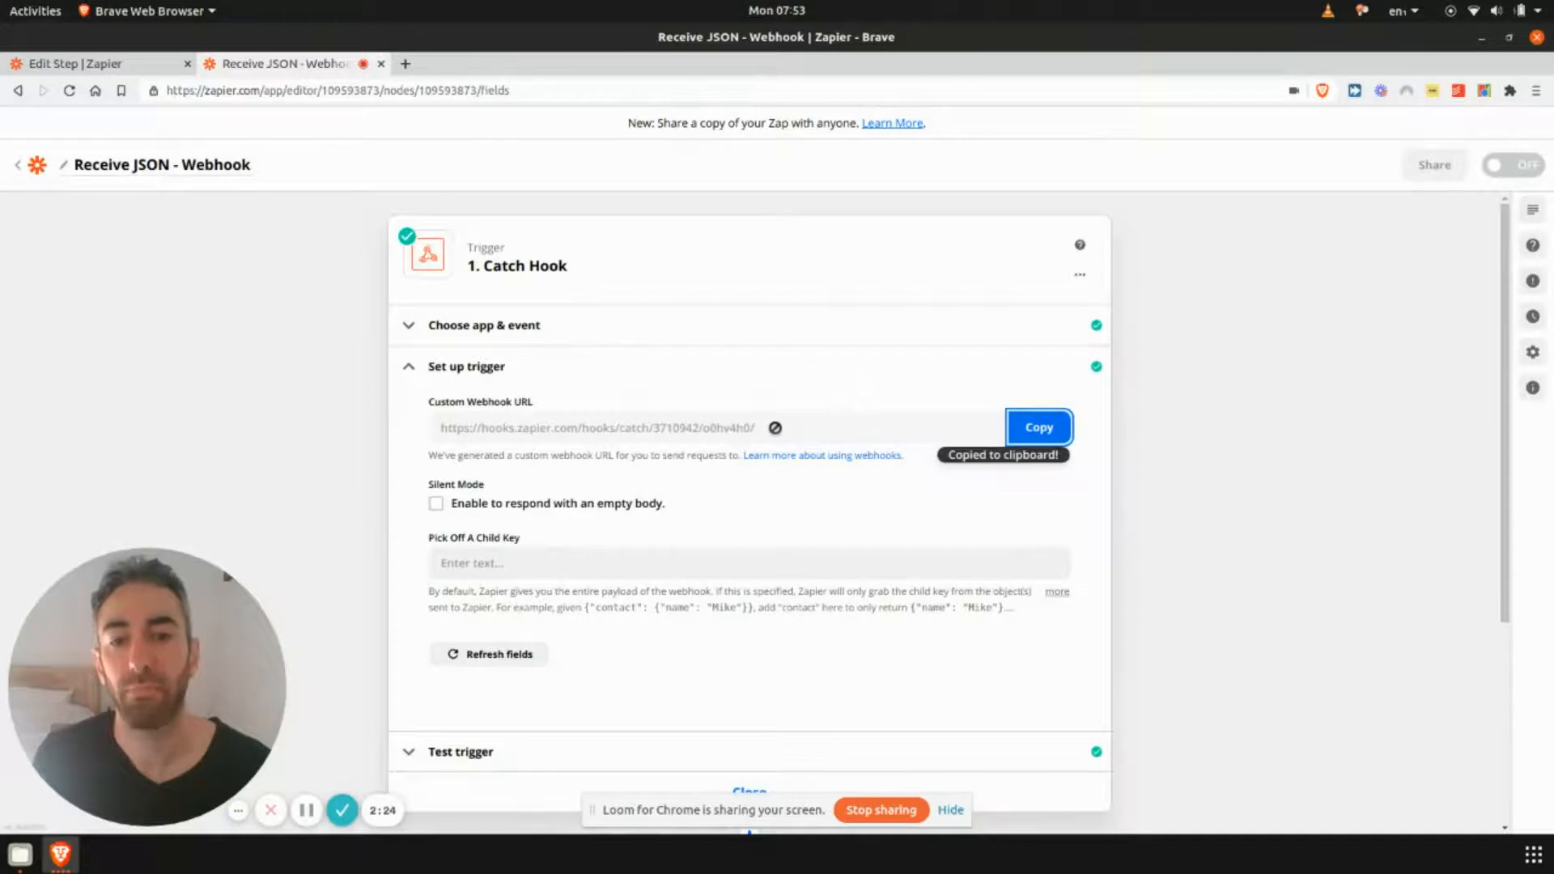
- Open the POST action in the POST Webhook JSON zap, keep POST as its action event, and continue to setup
left_click(97, 64)
left_click(572, 618)
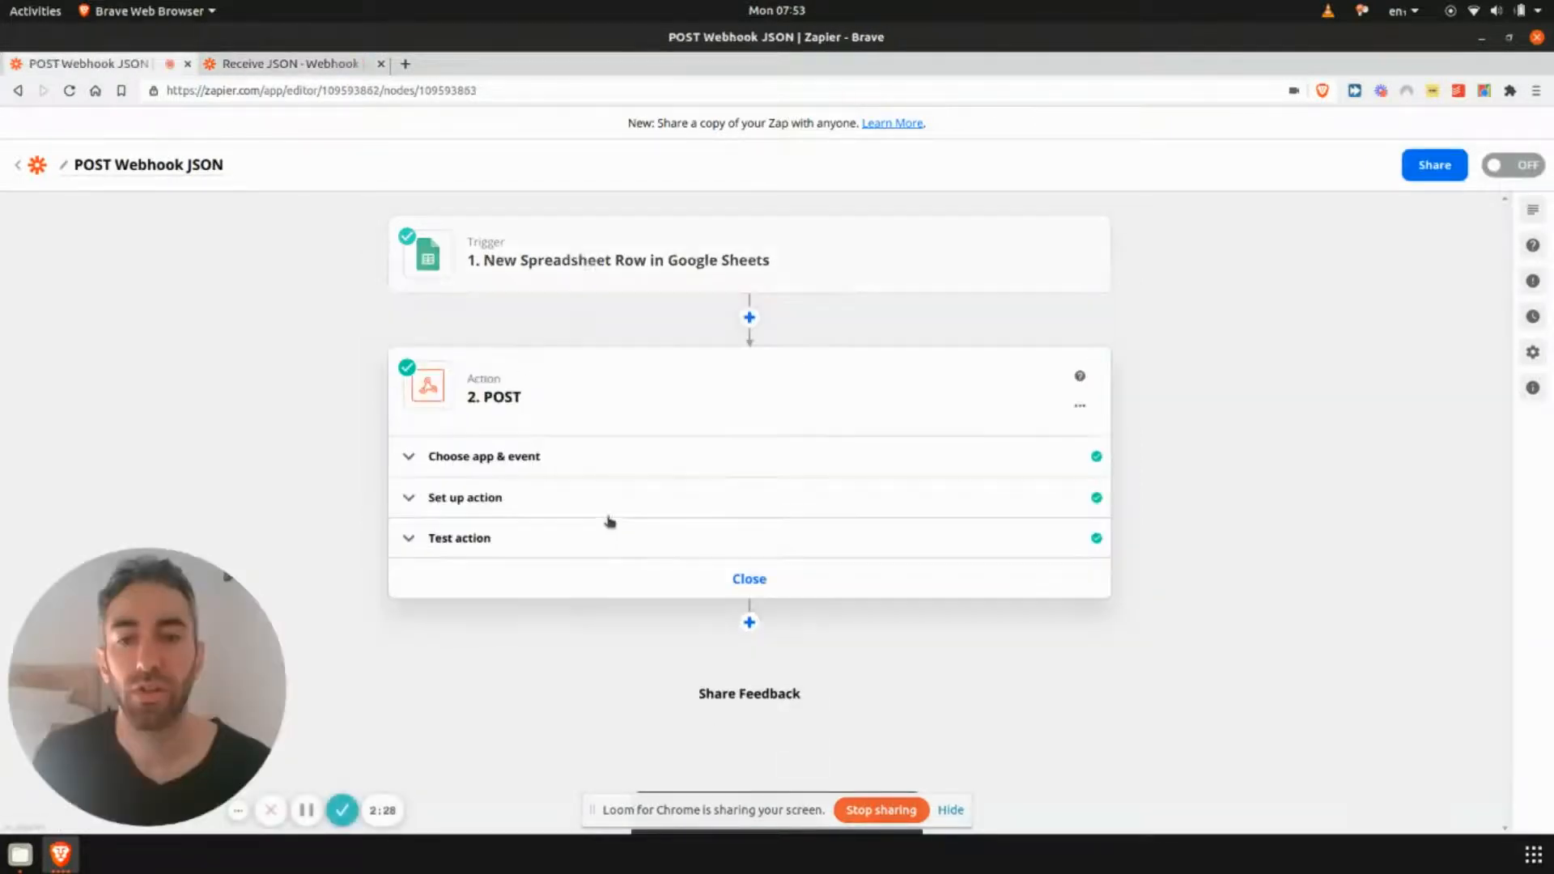
left_click(539, 455)
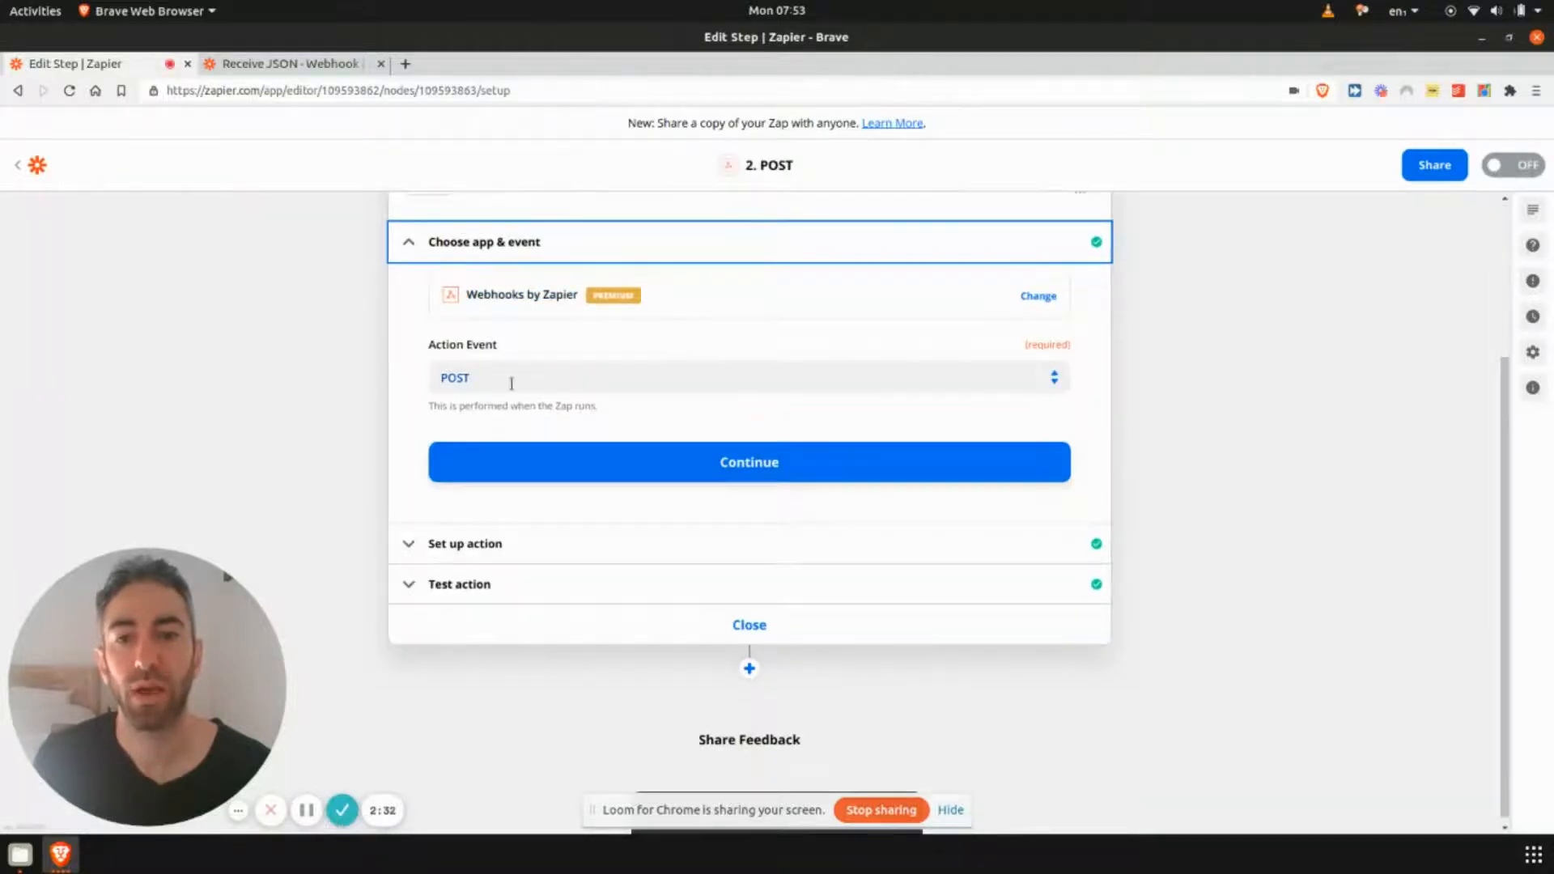
left_click(486, 378)
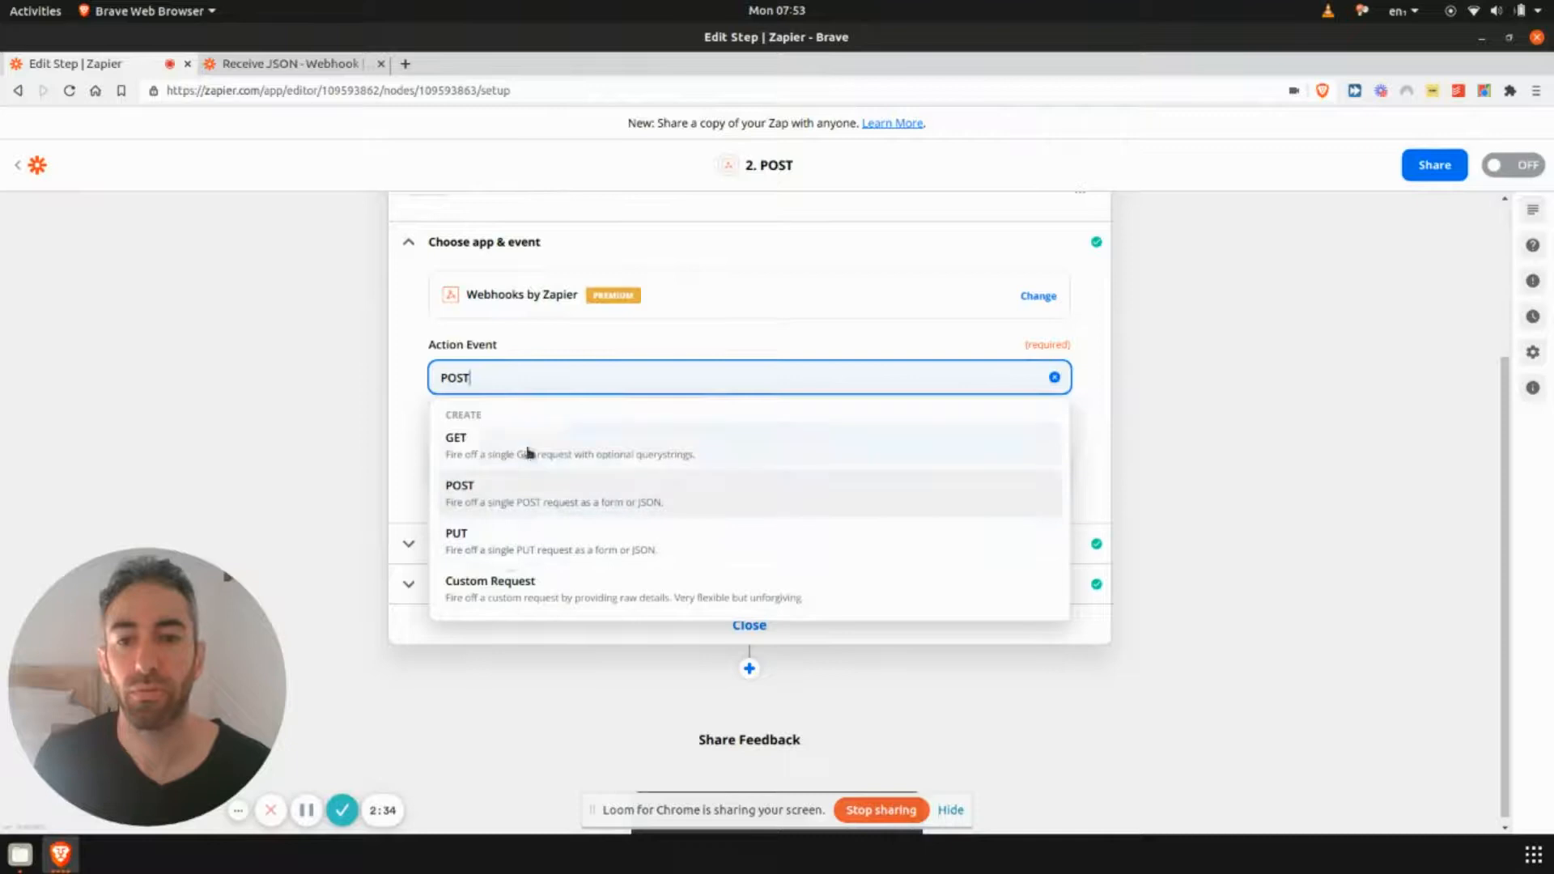
left_click(537, 502)
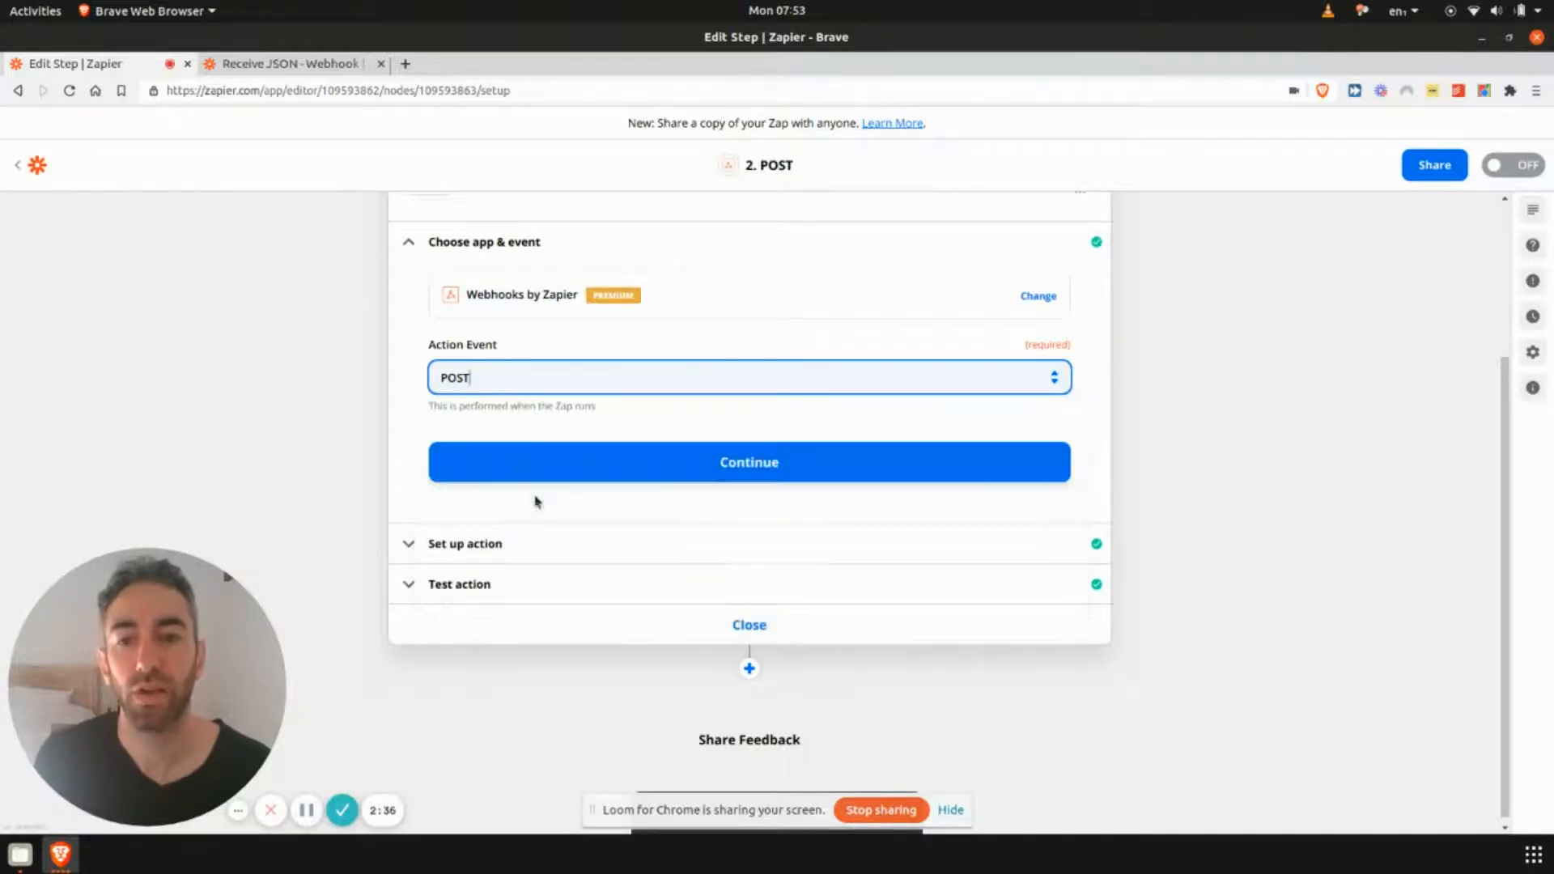
left_click(623, 476)
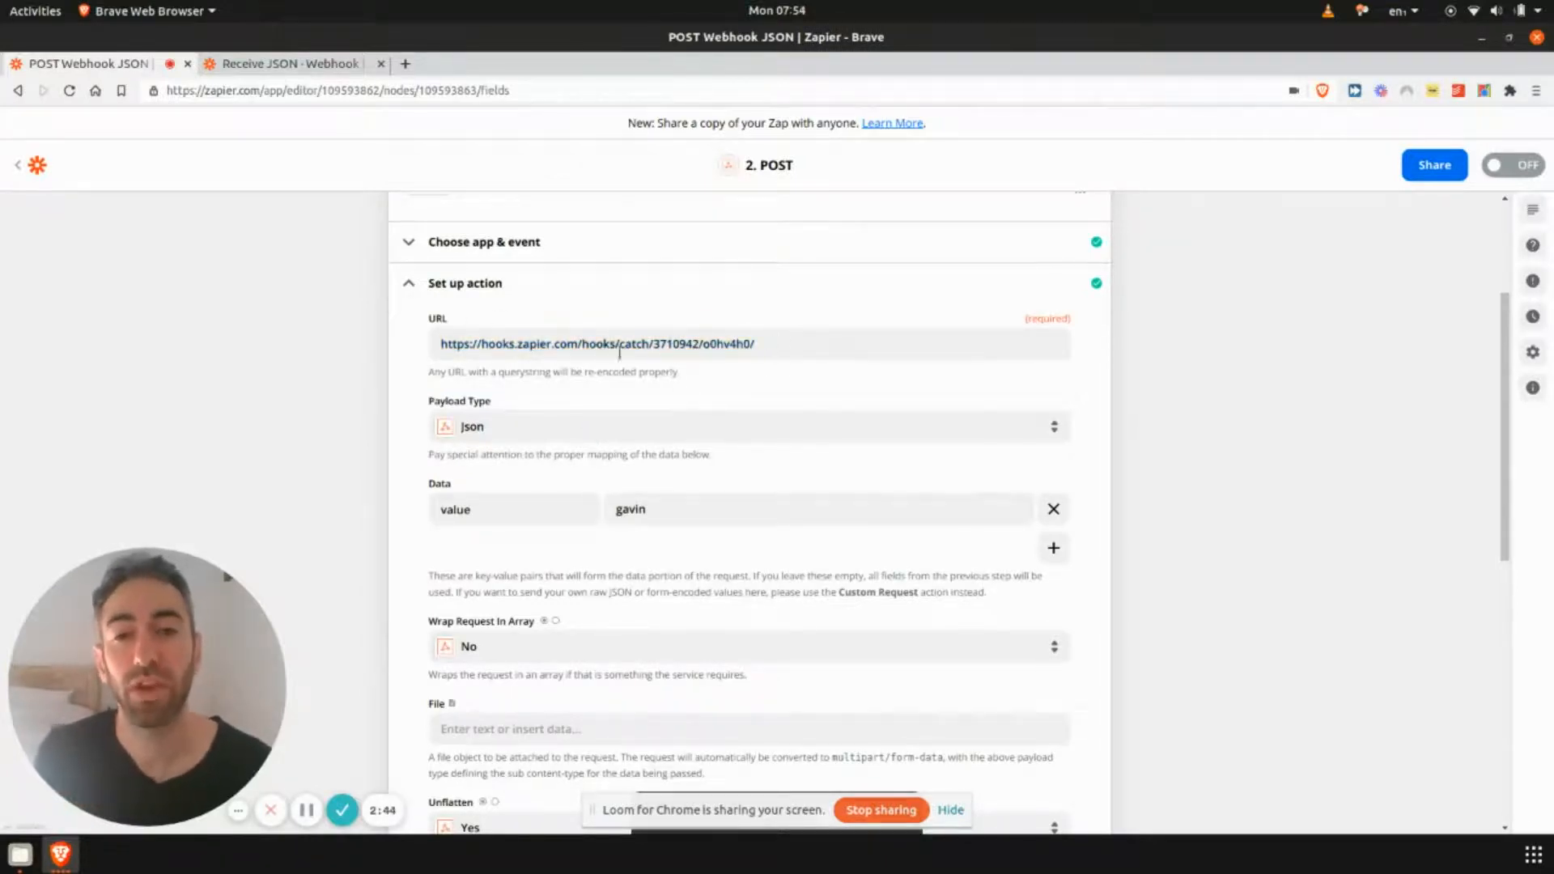
- Compare the POST action's URL with the catch hook's webhook URL in the other zap
triple_click(673, 341)
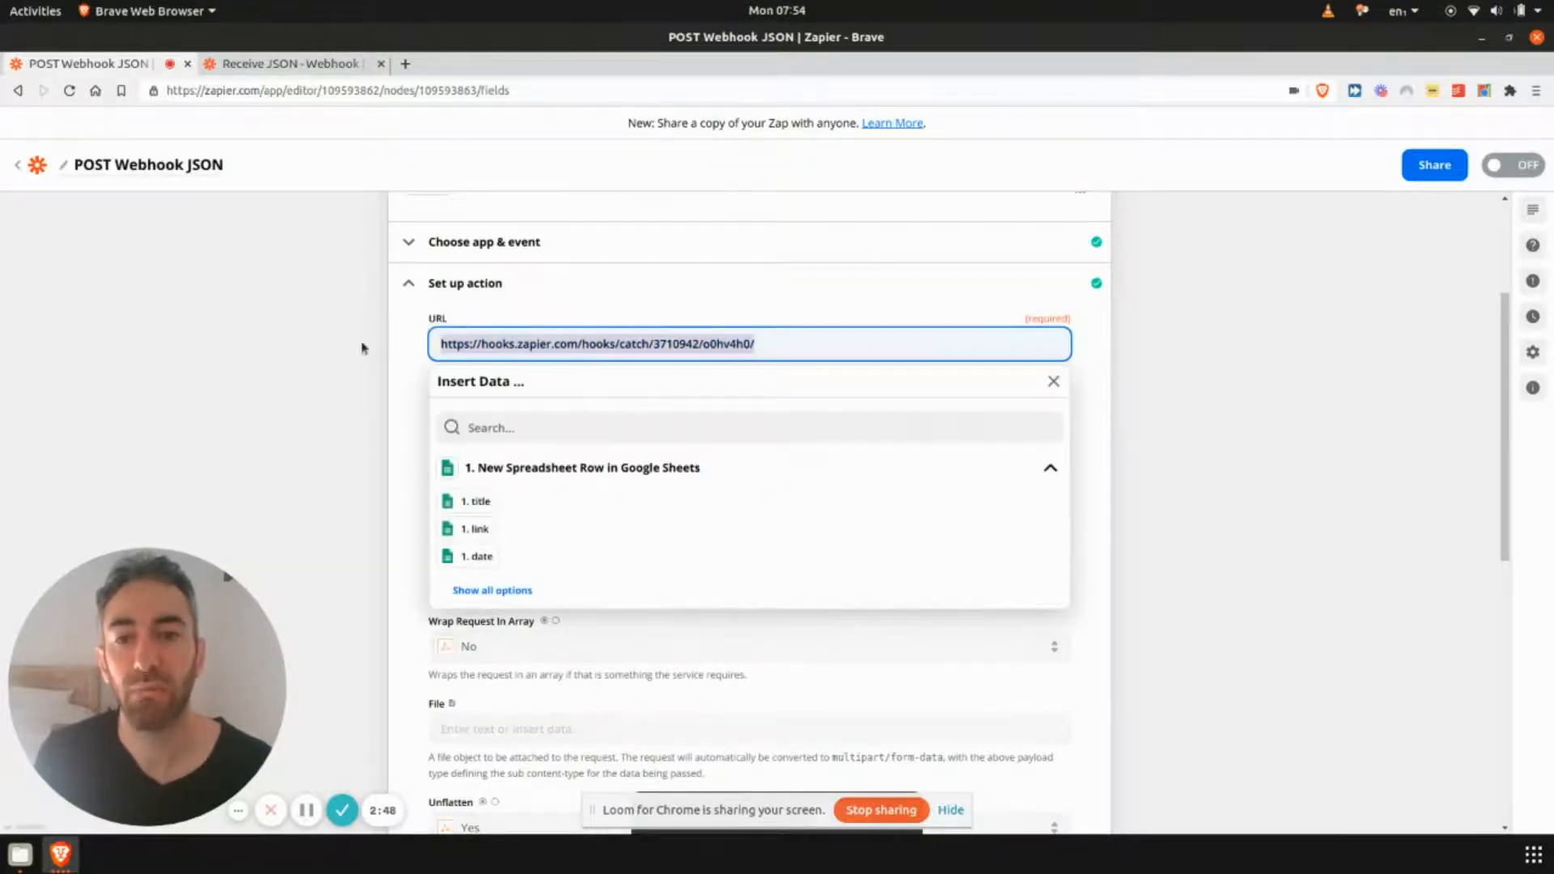
left_click(290, 63)
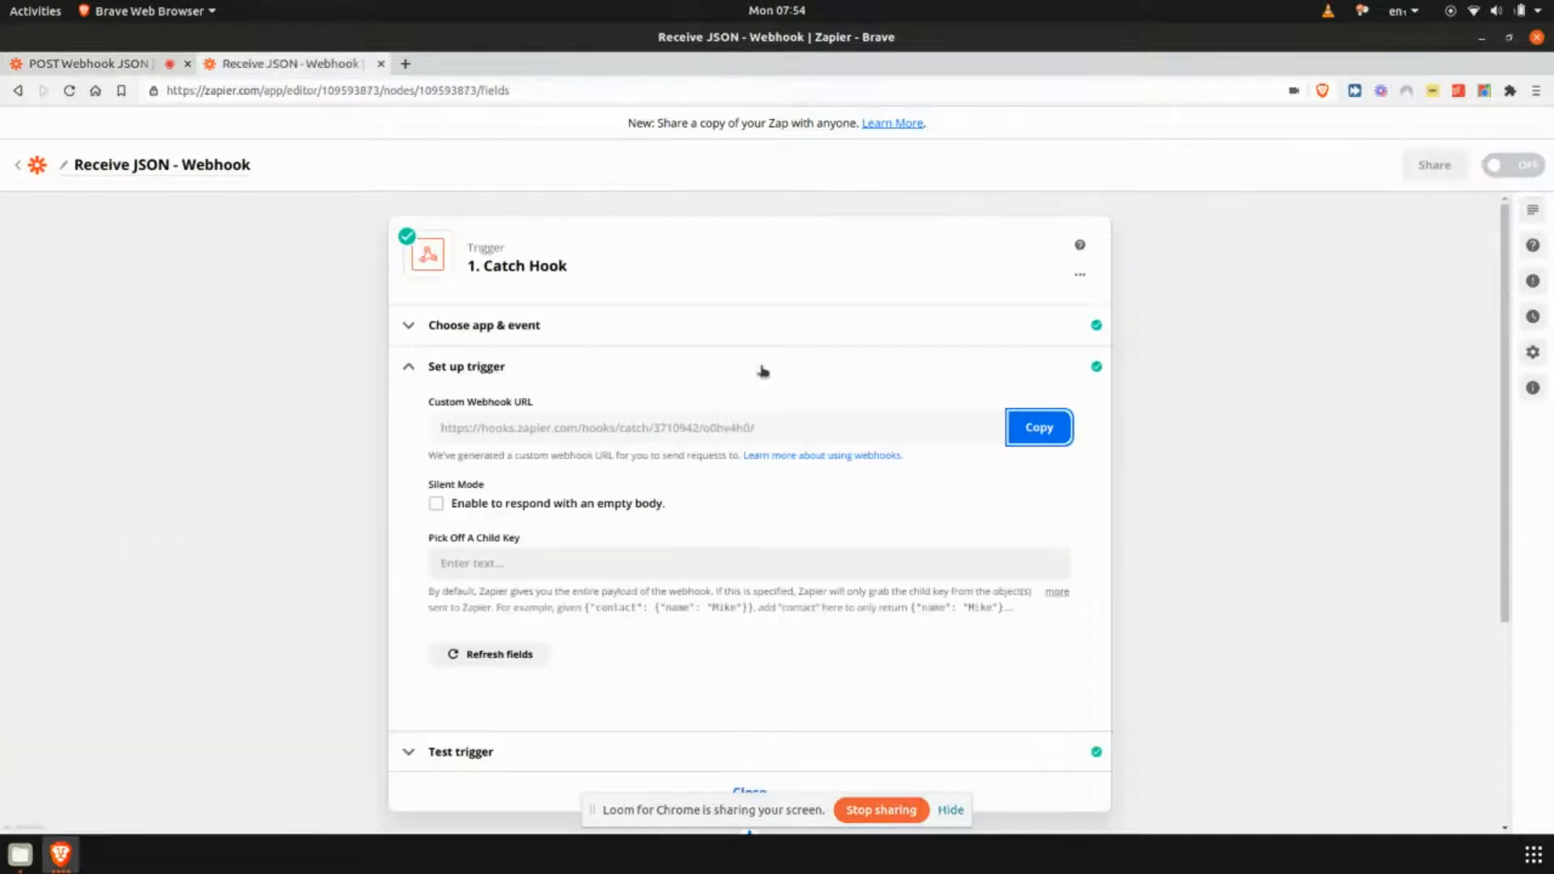
left_click(137, 63)
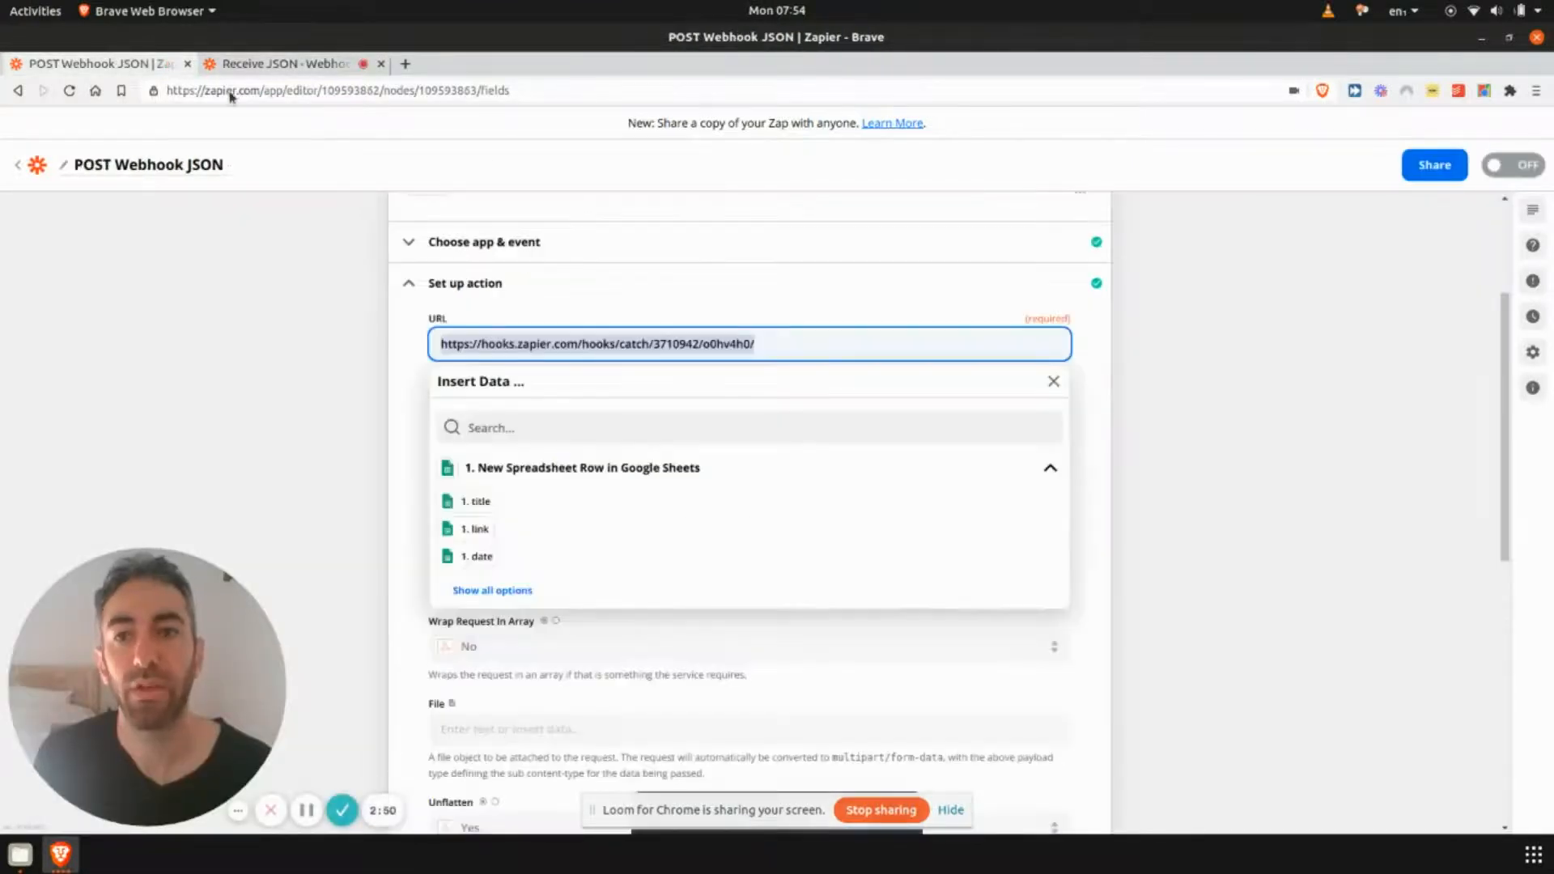
left_click(181, 463)
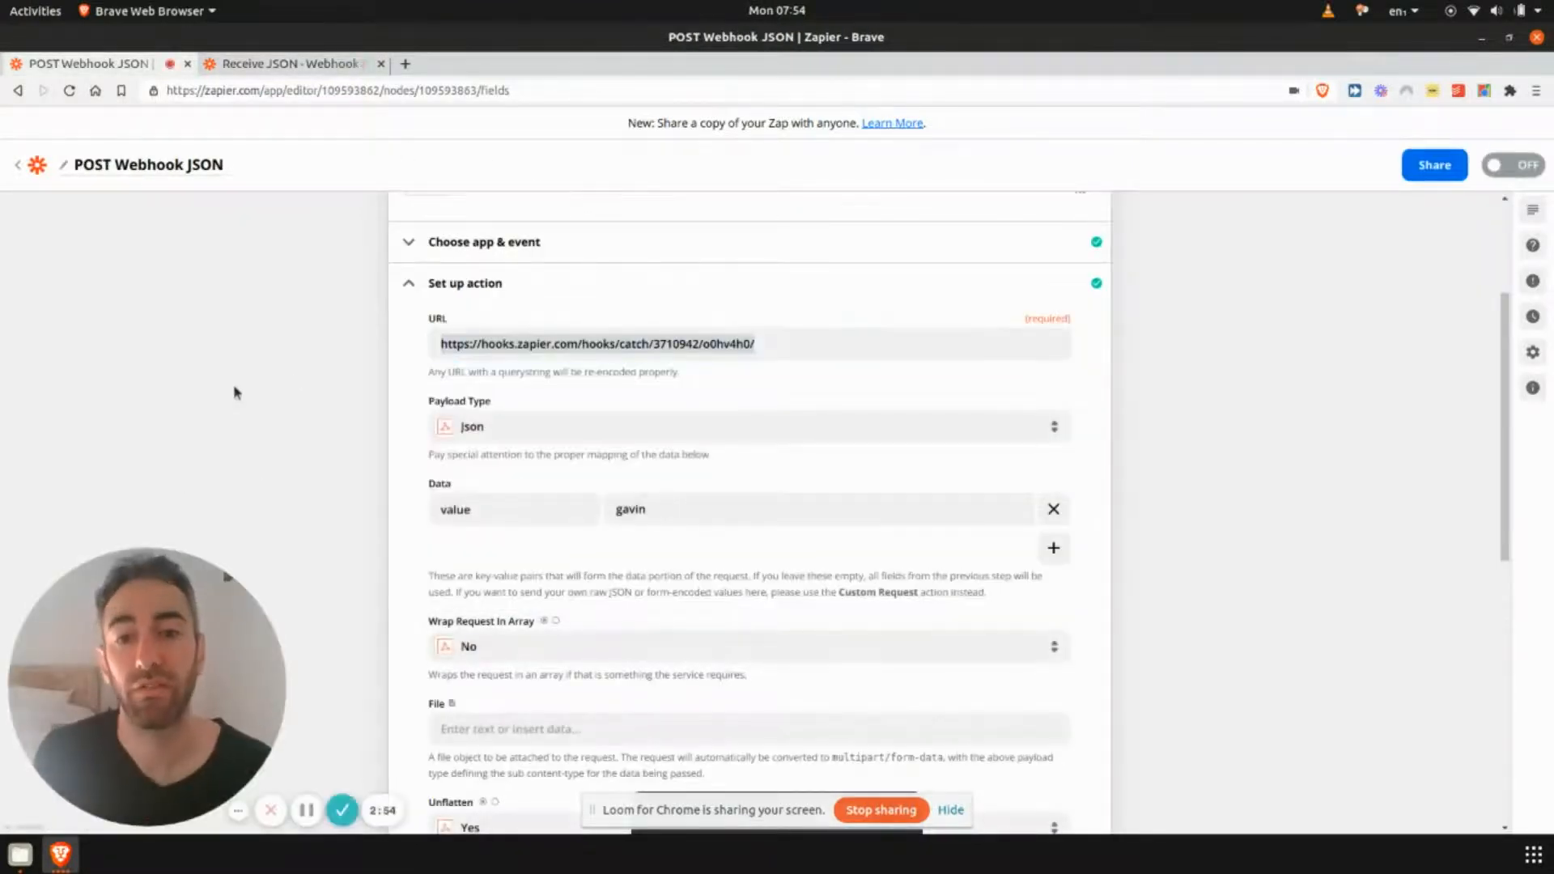
- Add a second data pair to the POST action with key surname and value johnson
scroll(250, 387, "down", 2)
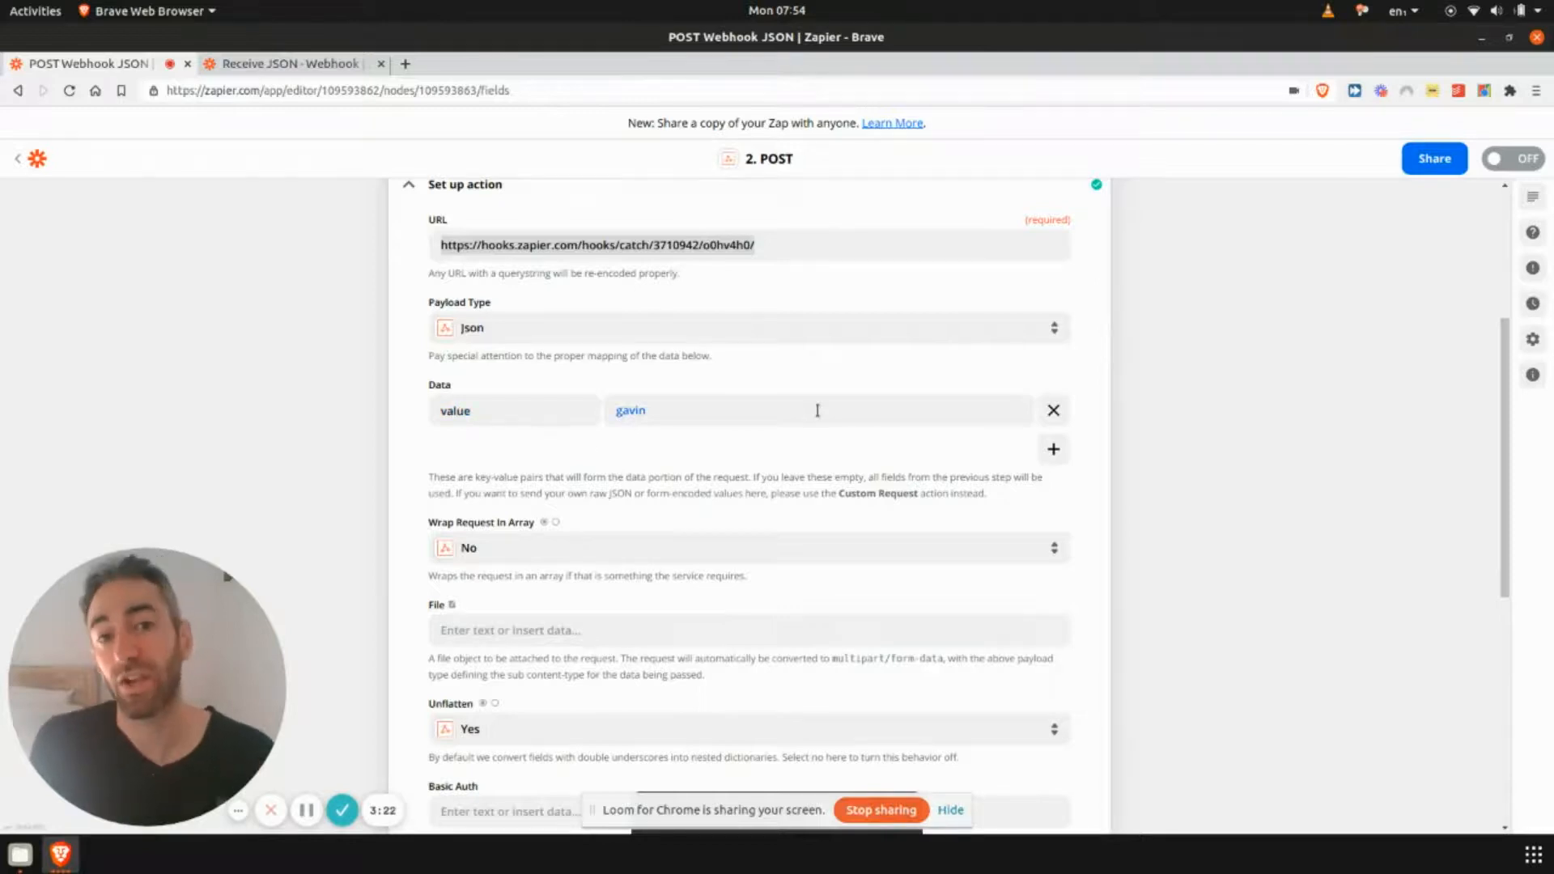
left_click(1053, 449)
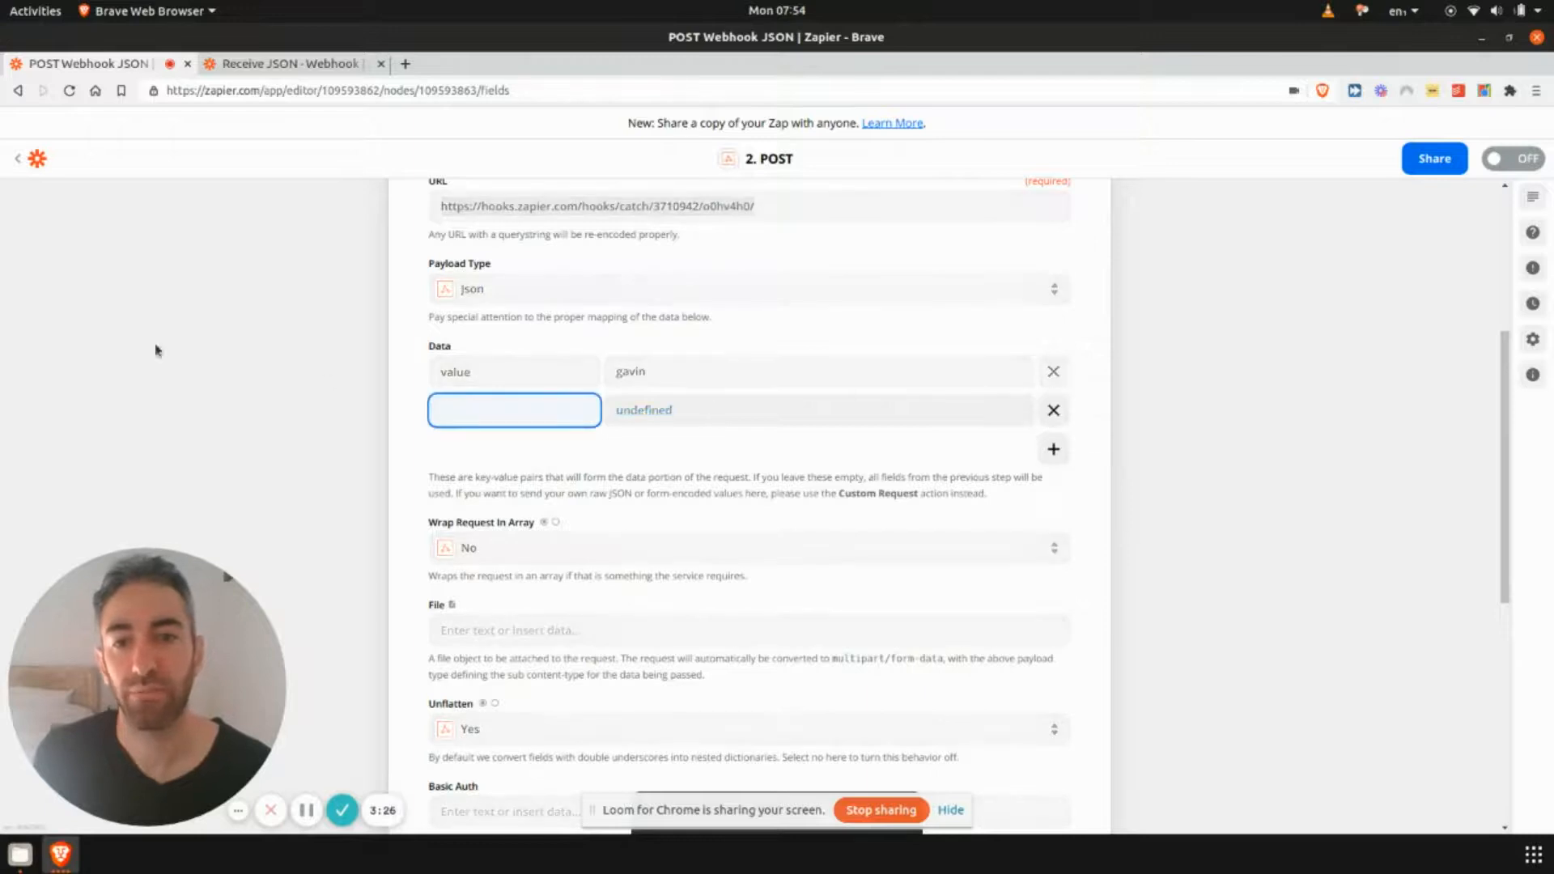
type("urname")
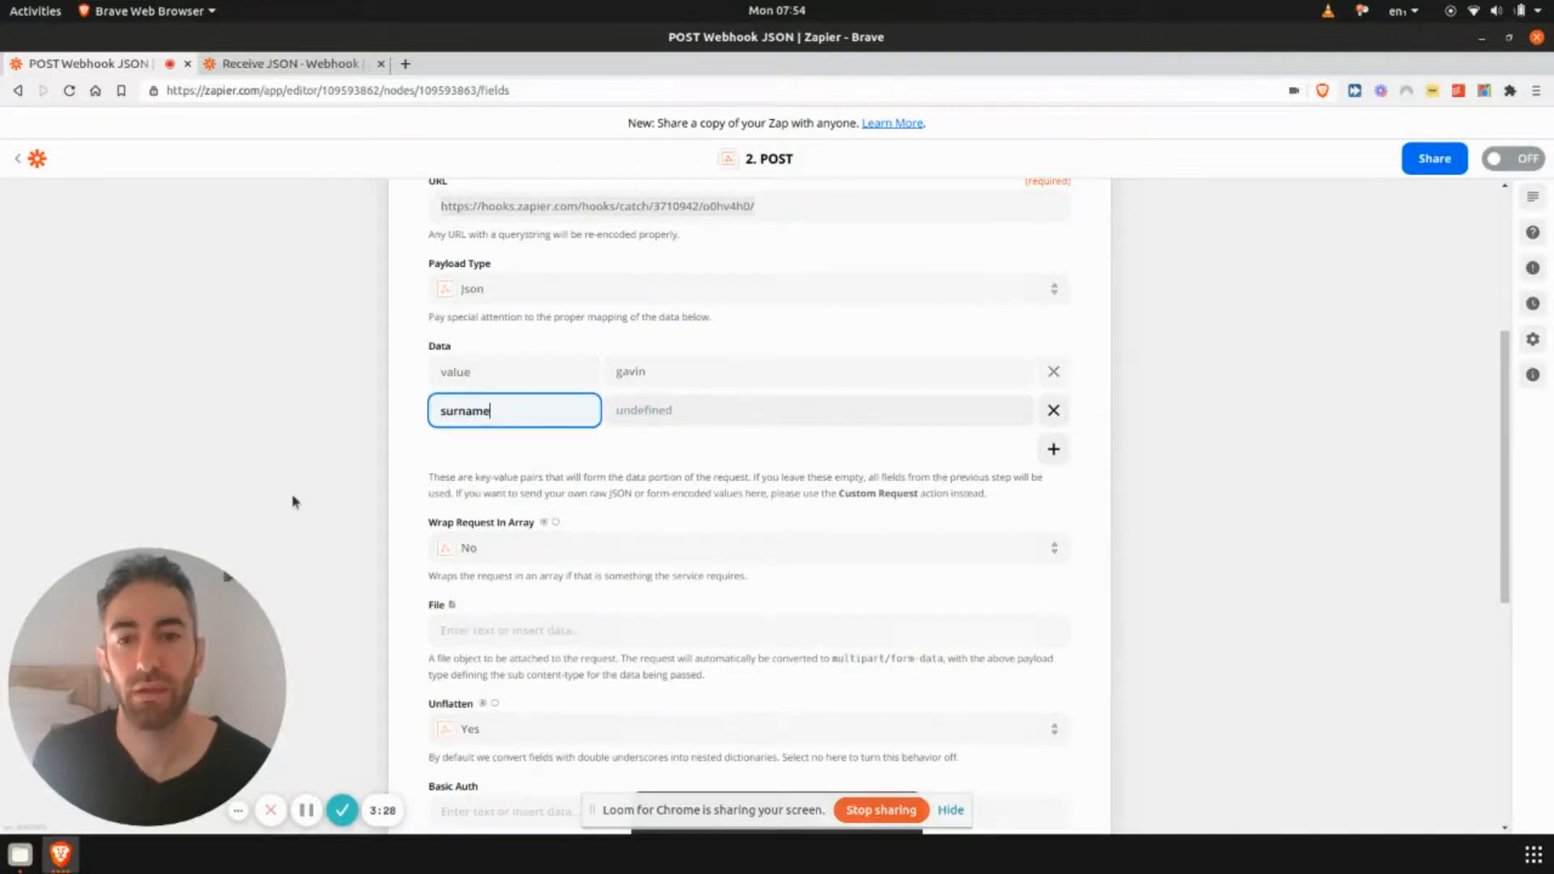
key("Tab")
type("johnson")
left_click(294, 502)
- Try appending an api_key query parameter with a dummy key value to the POST URL, then erase it
scroll(388, 461, "down", 5)
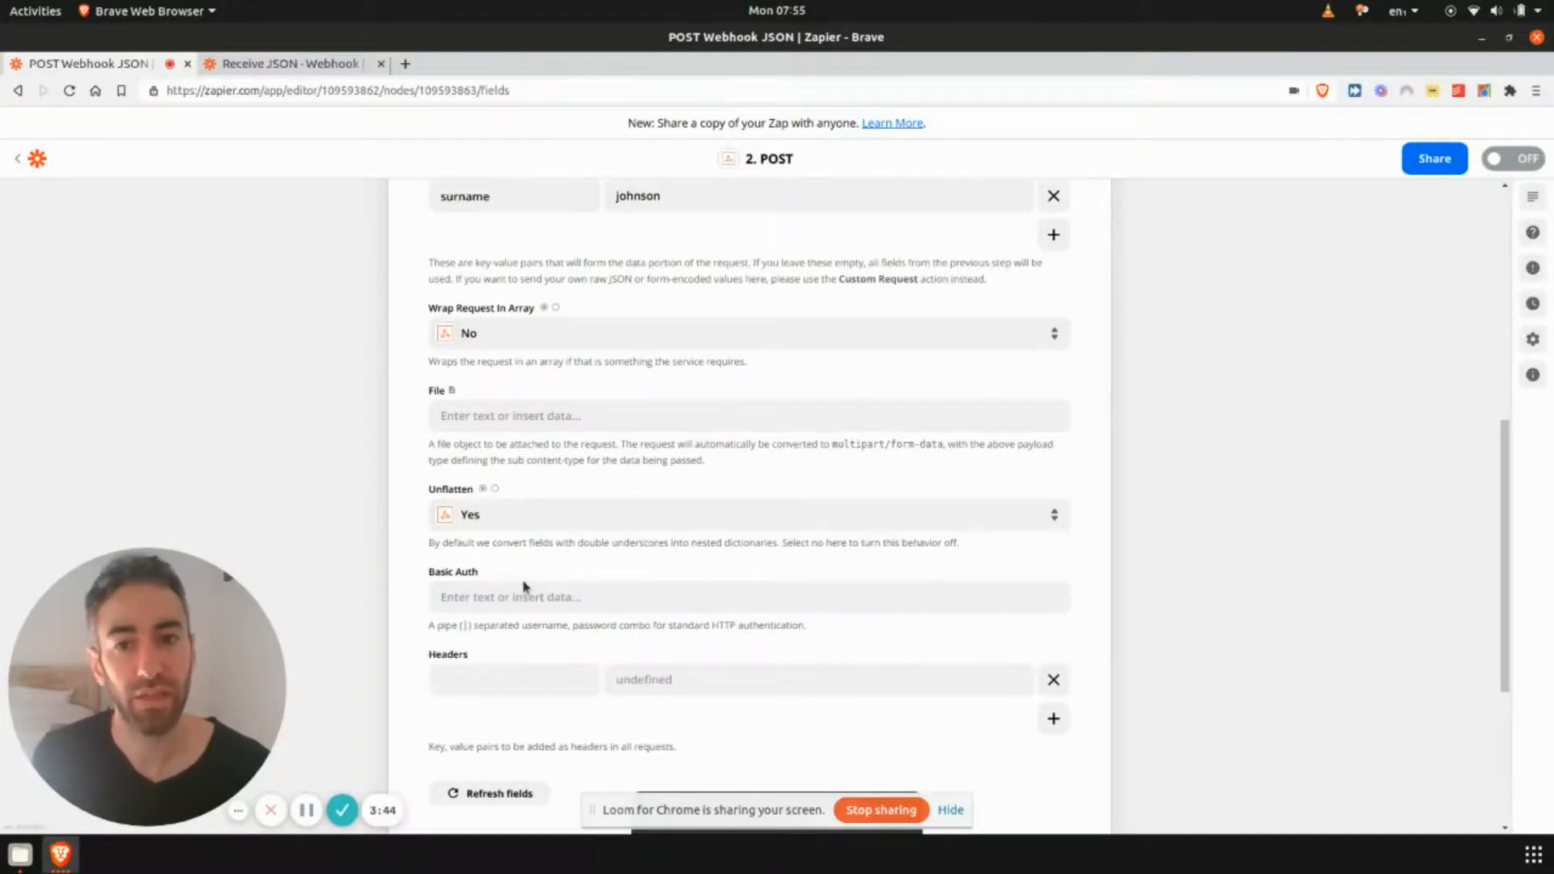
scroll(528, 579, "up", 5)
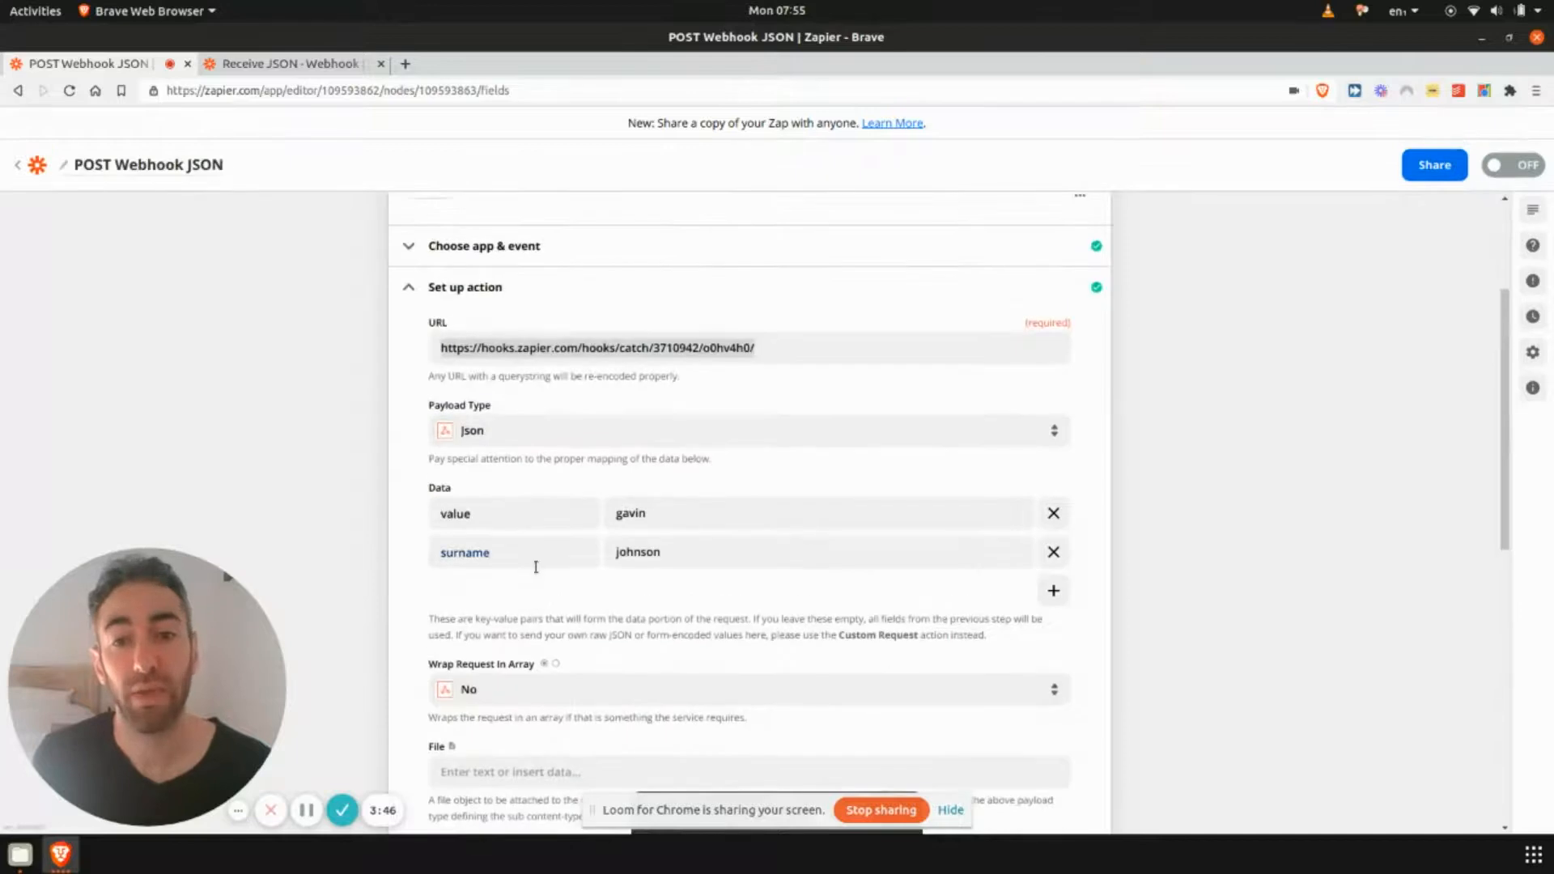
scroll(536, 567, "down", 5)
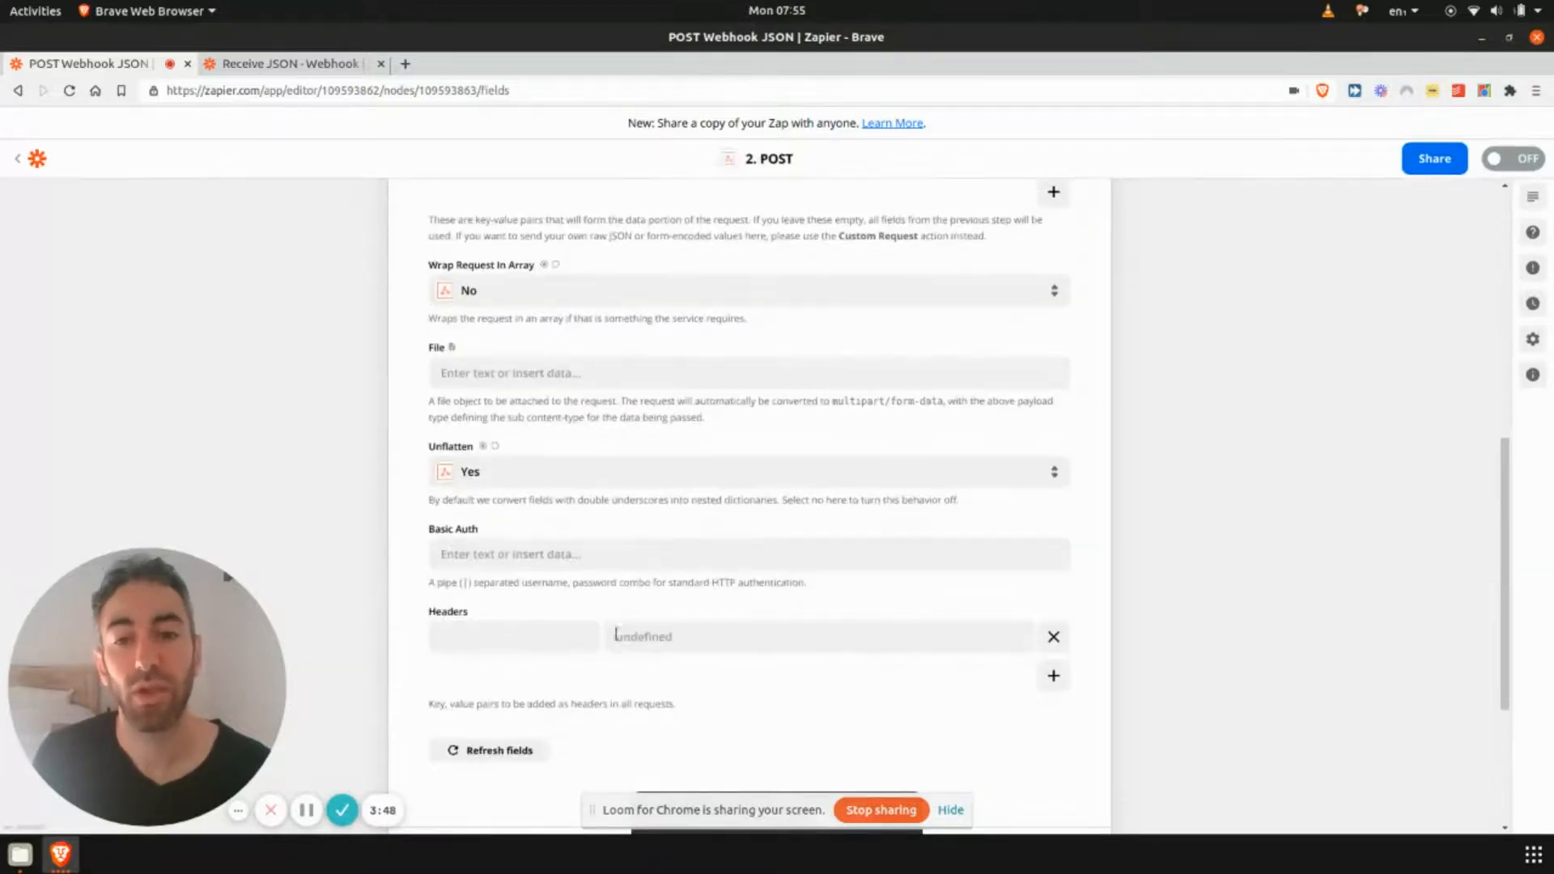
scroll(411, 625, "up", 4)
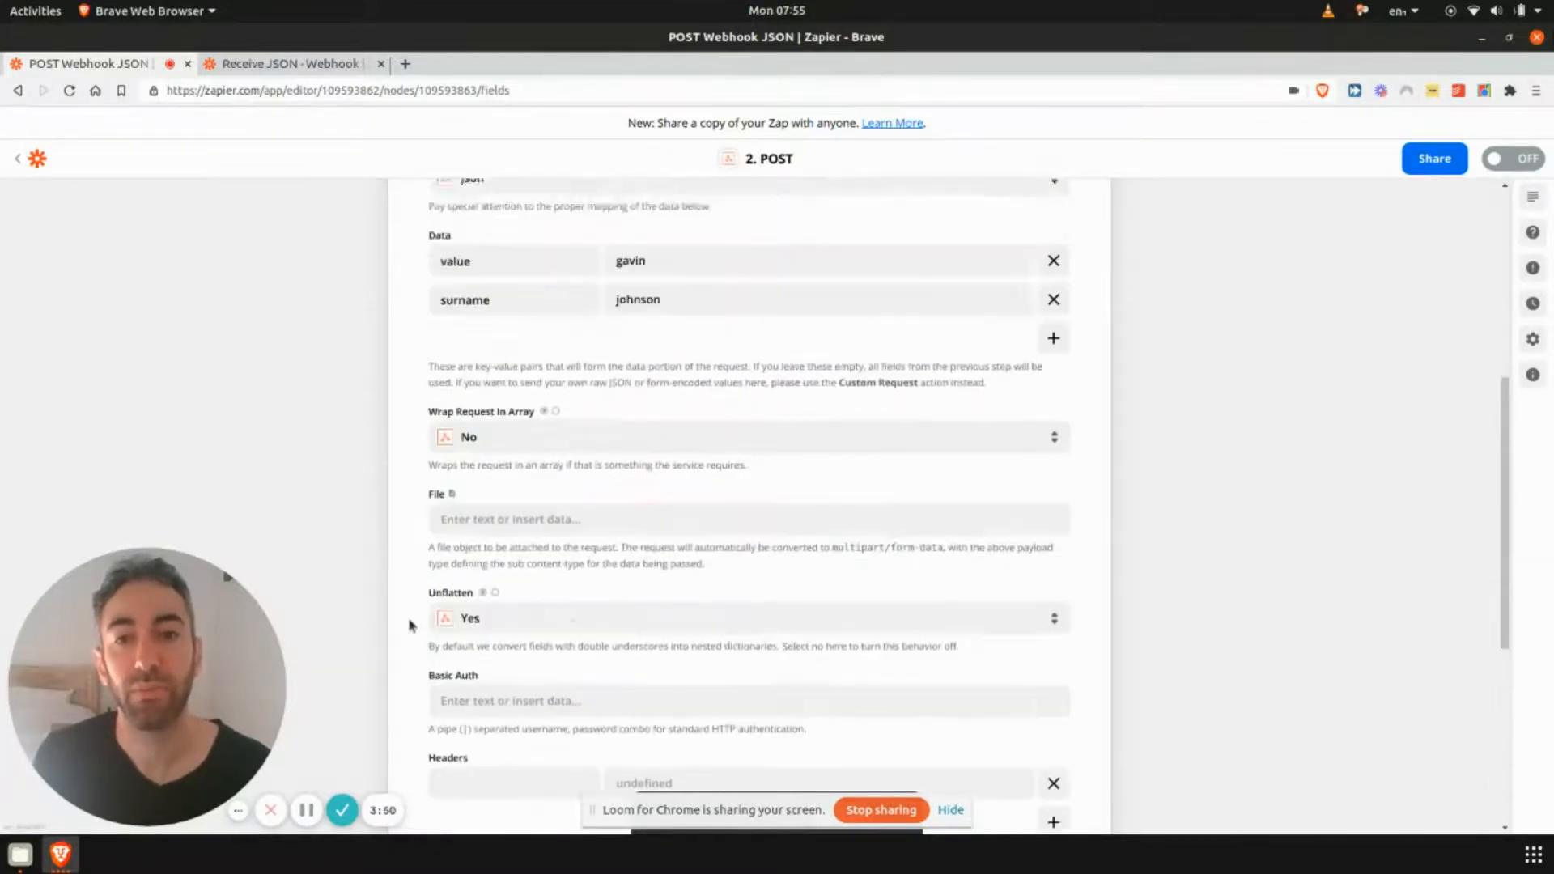
scroll(411, 625, "up", 4)
left_click(842, 432)
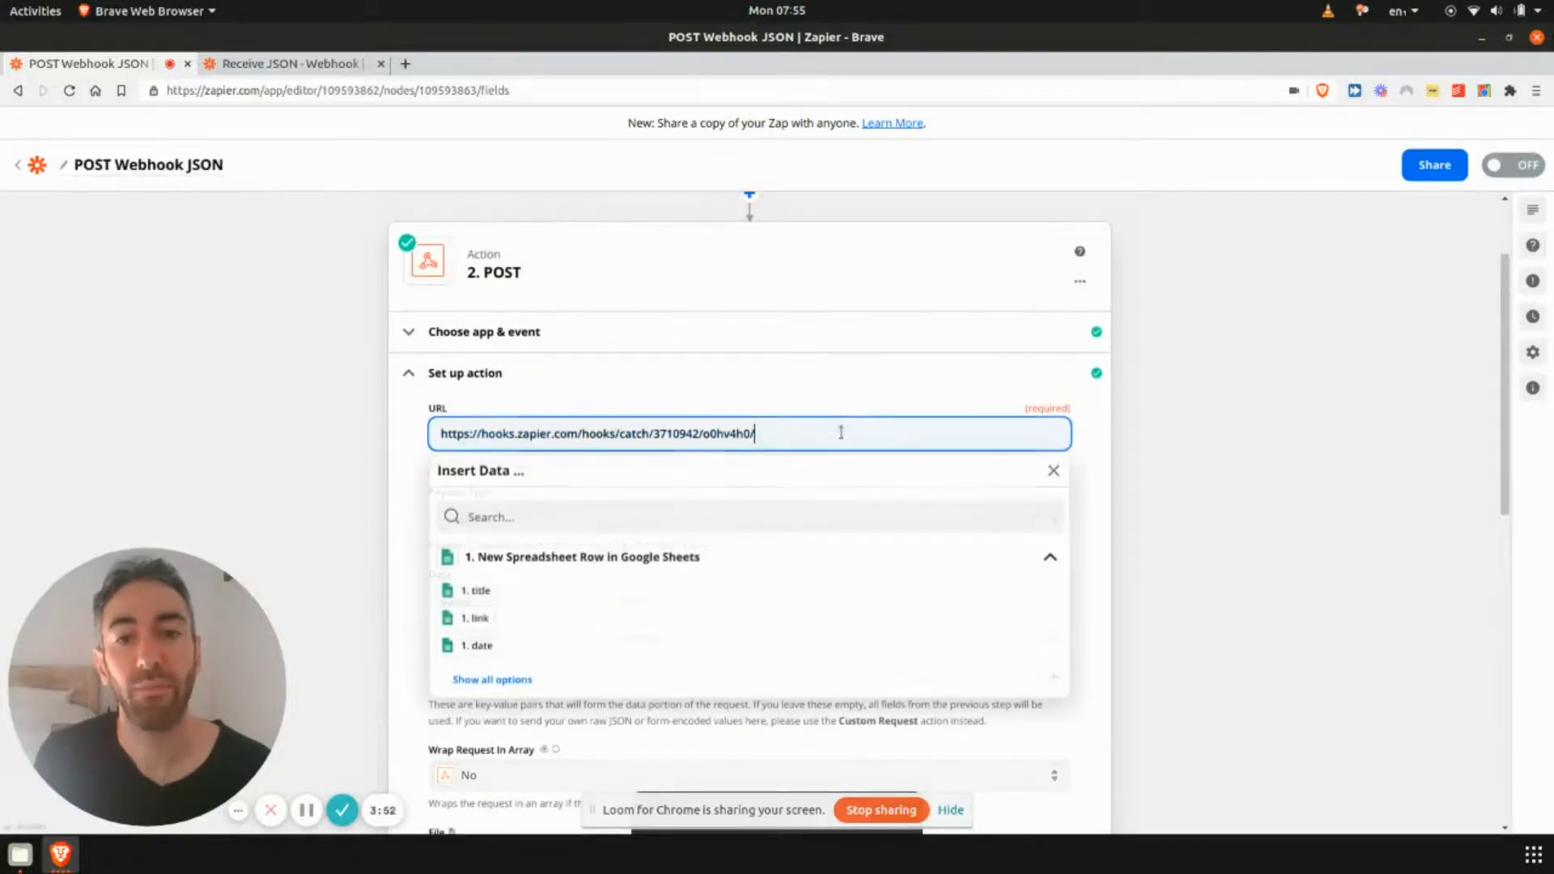
type("?api_key")
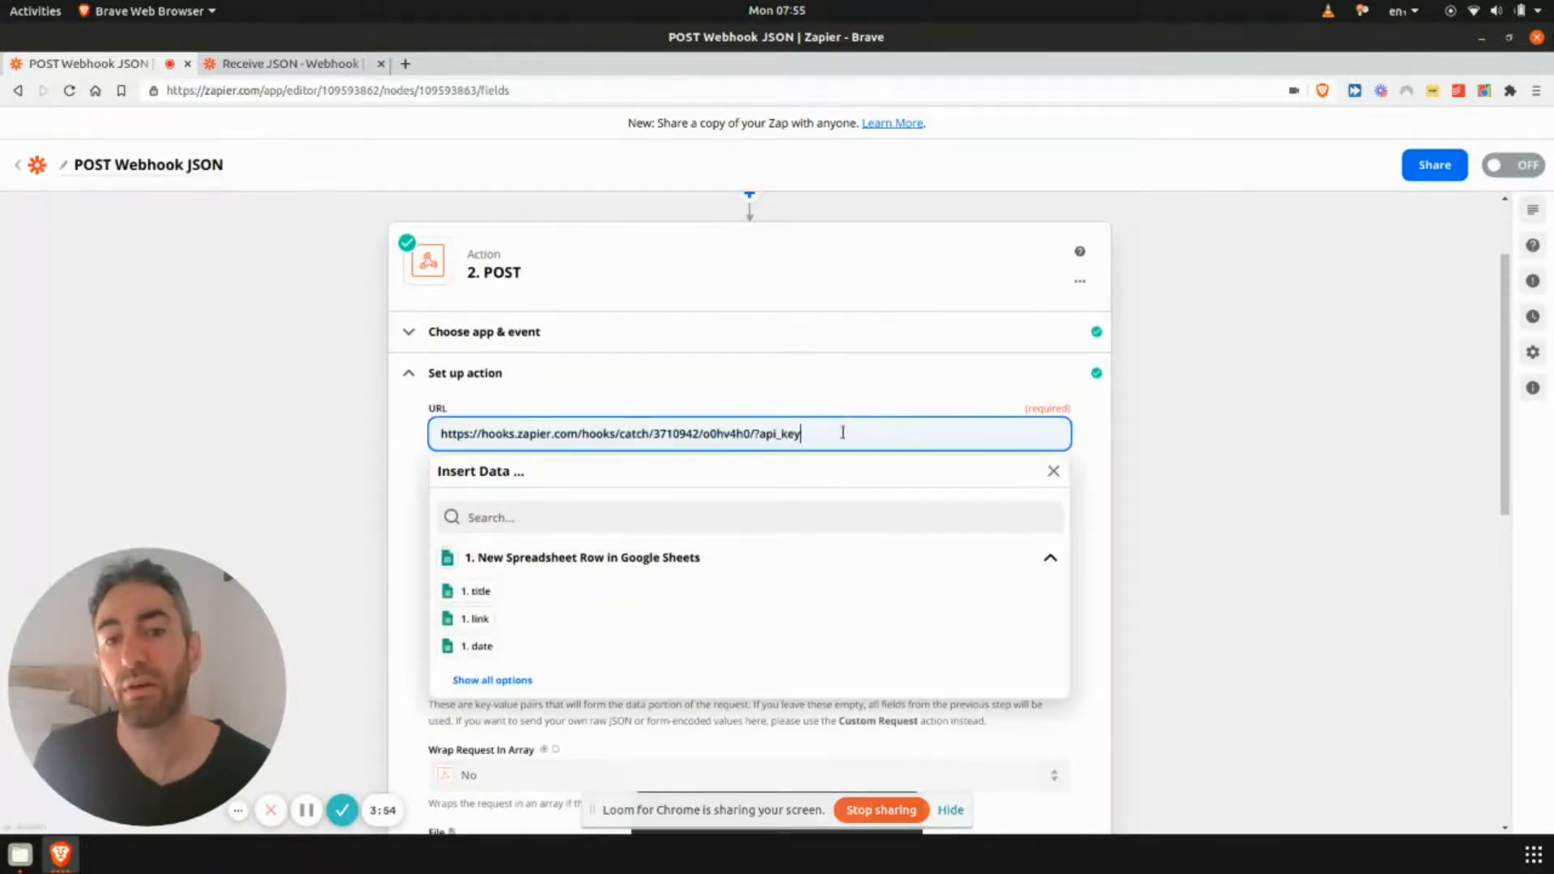
type("=asdasdasd=")
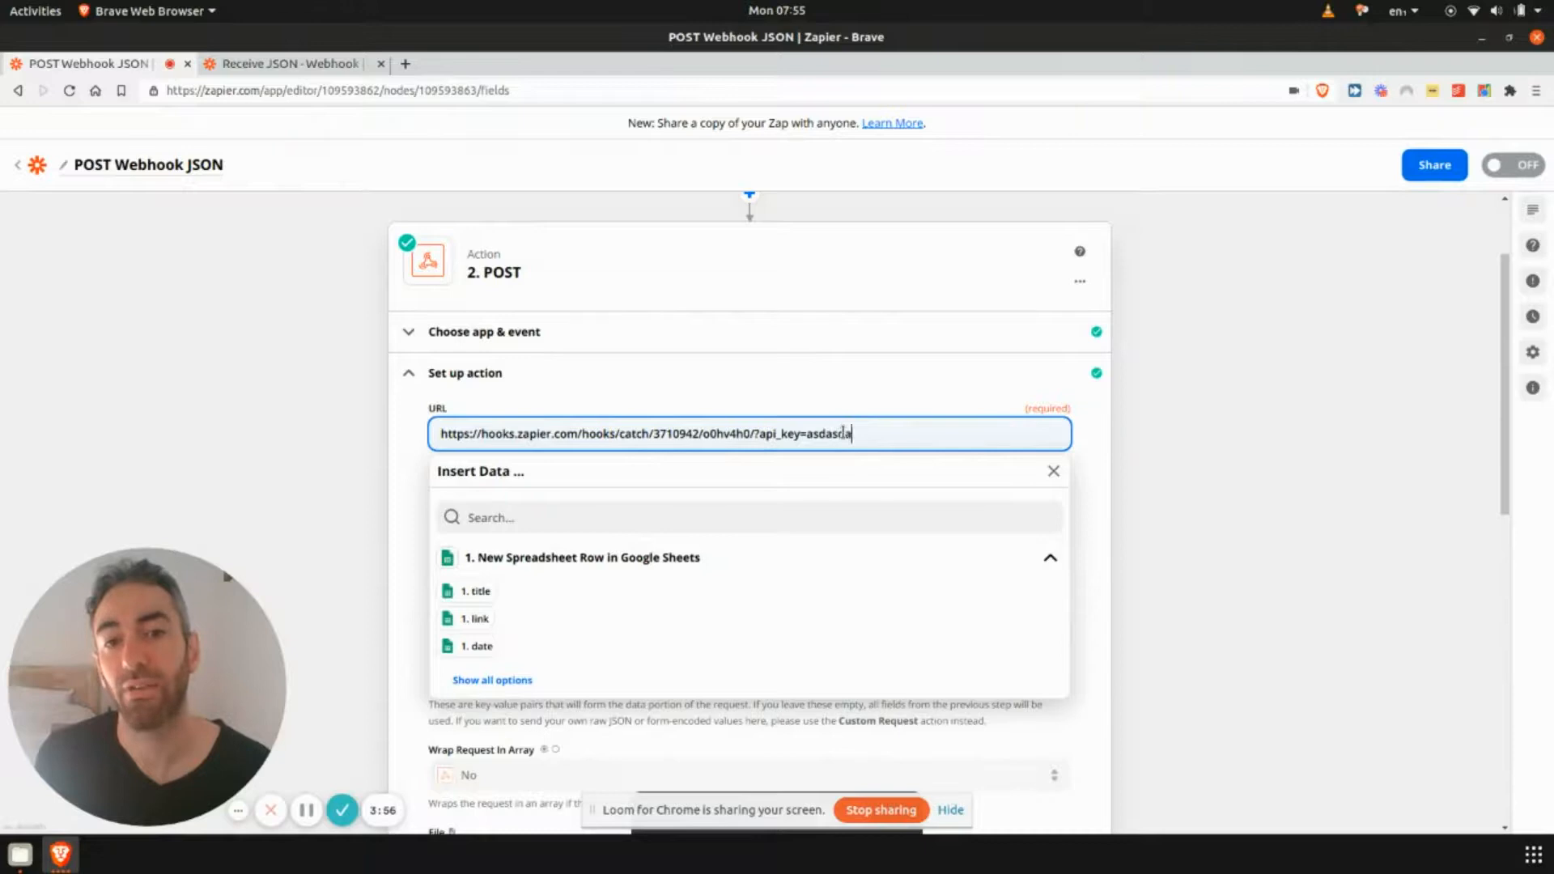
key("BackSpace")
key("BackSpace")
key("BackSpace")
key("BackSpace")
key("BackSpace")
key("BackSpace")
key("BackSpace")
key("BackSpace")
key("BackSpace")
key("BackSpace")
key("BackSpace")
key("BackSpace")
key("BackSpace")
key("BackSpace")
key("BackSpace")
key("BackSpace")
key("BackSpace")
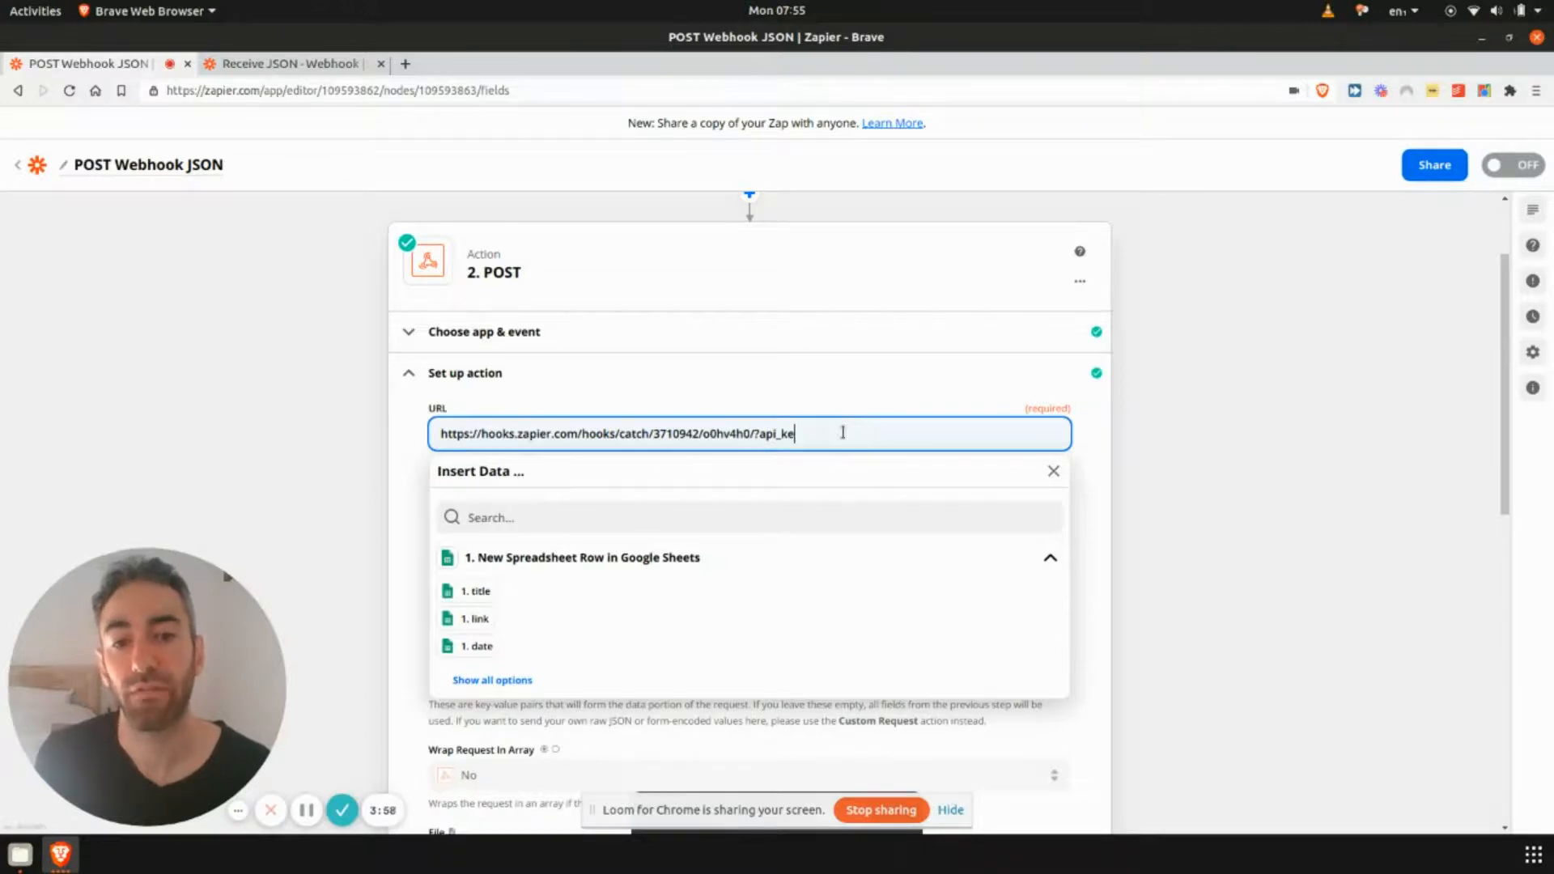
left_click(1328, 388)
- Retest the POST action to send the request to the catch hook
scroll(1252, 454, "down", 6)
scroll(1245, 462, "down", 3)
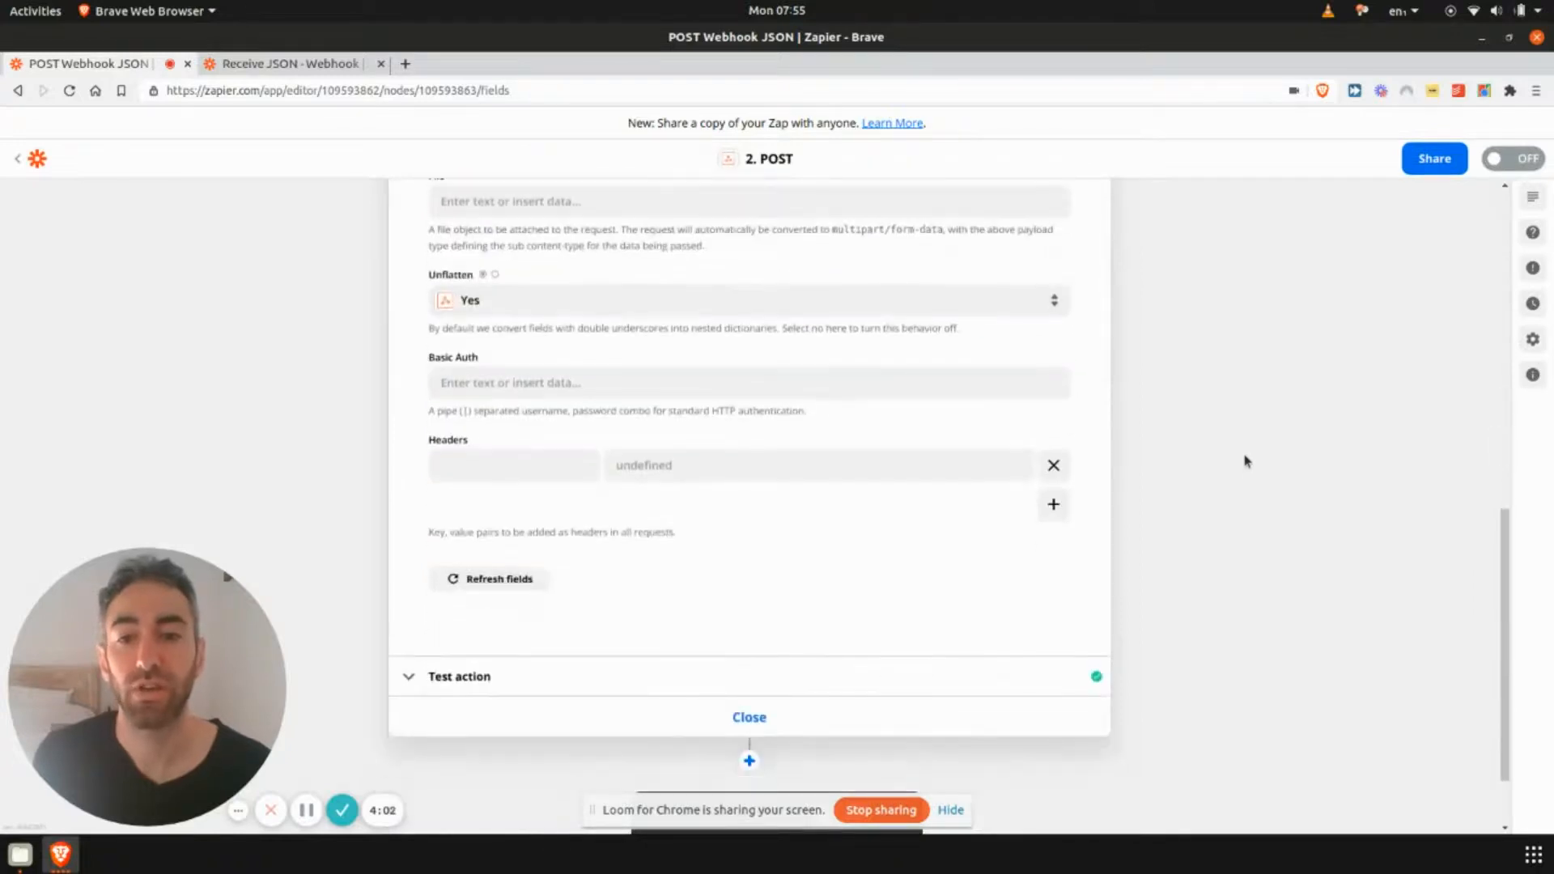
left_click(559, 687)
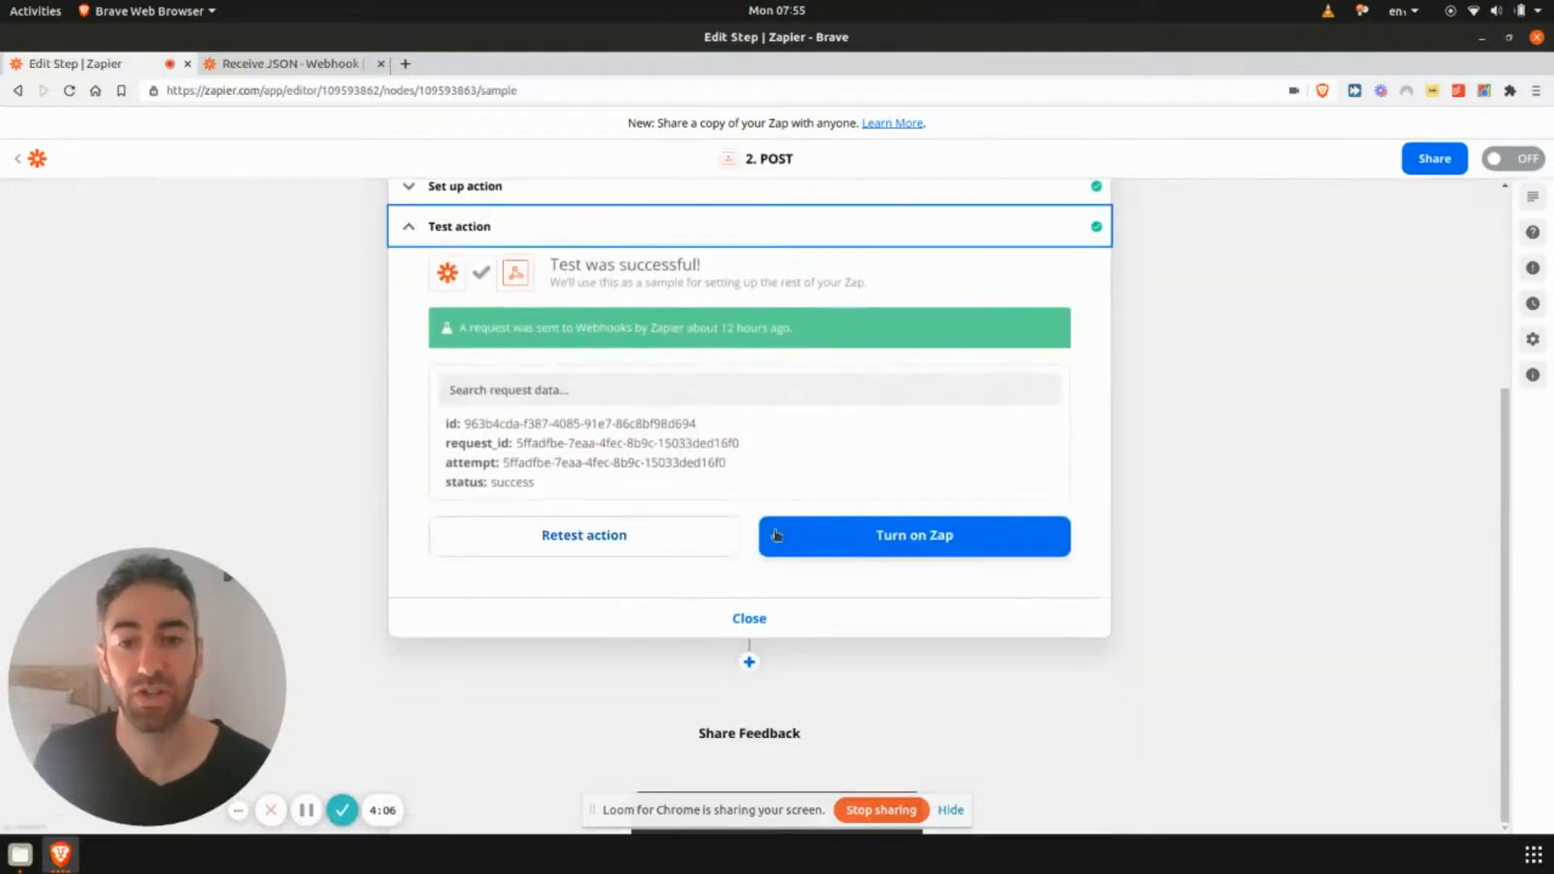
left_click(565, 535)
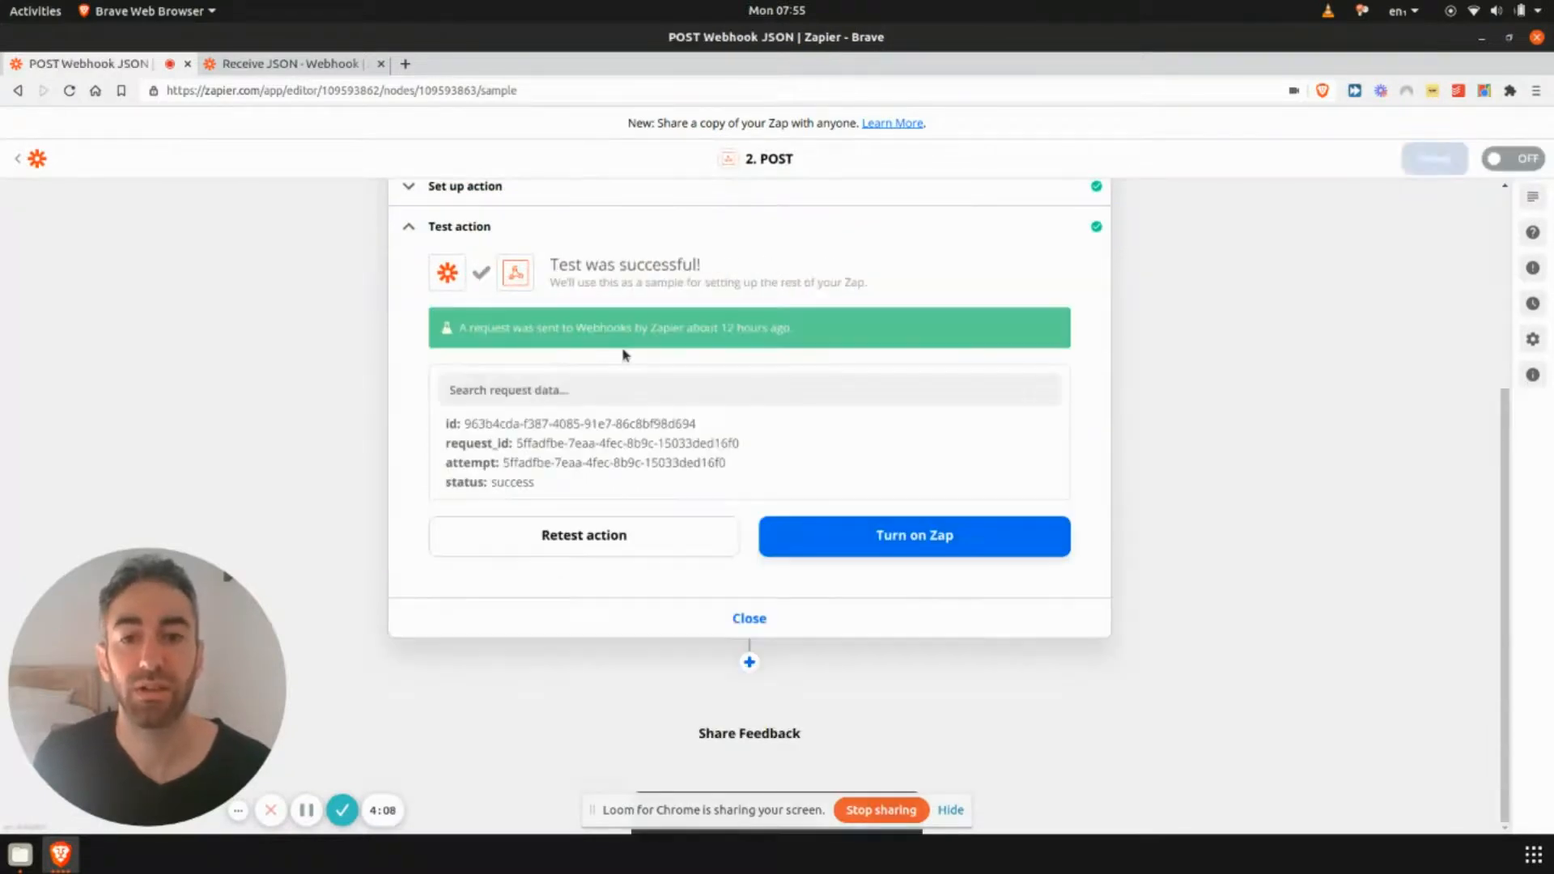
- In the Receive JSON zap's trigger test, load and select Request B, and inspect its surname and value fields
left_click(314, 65)
left_click(528, 557)
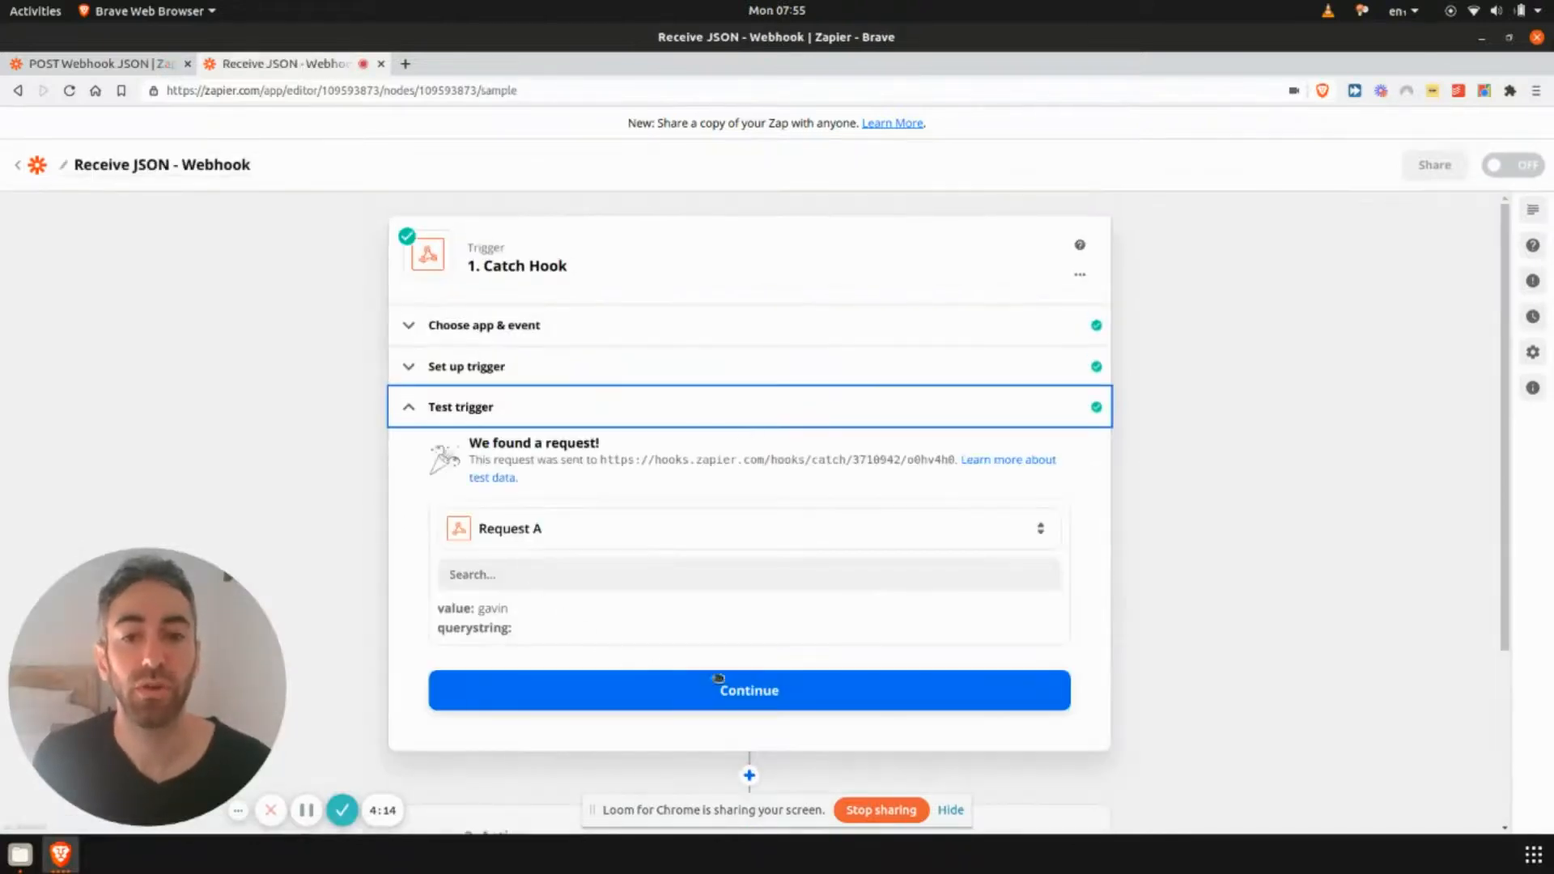
left_click(564, 536)
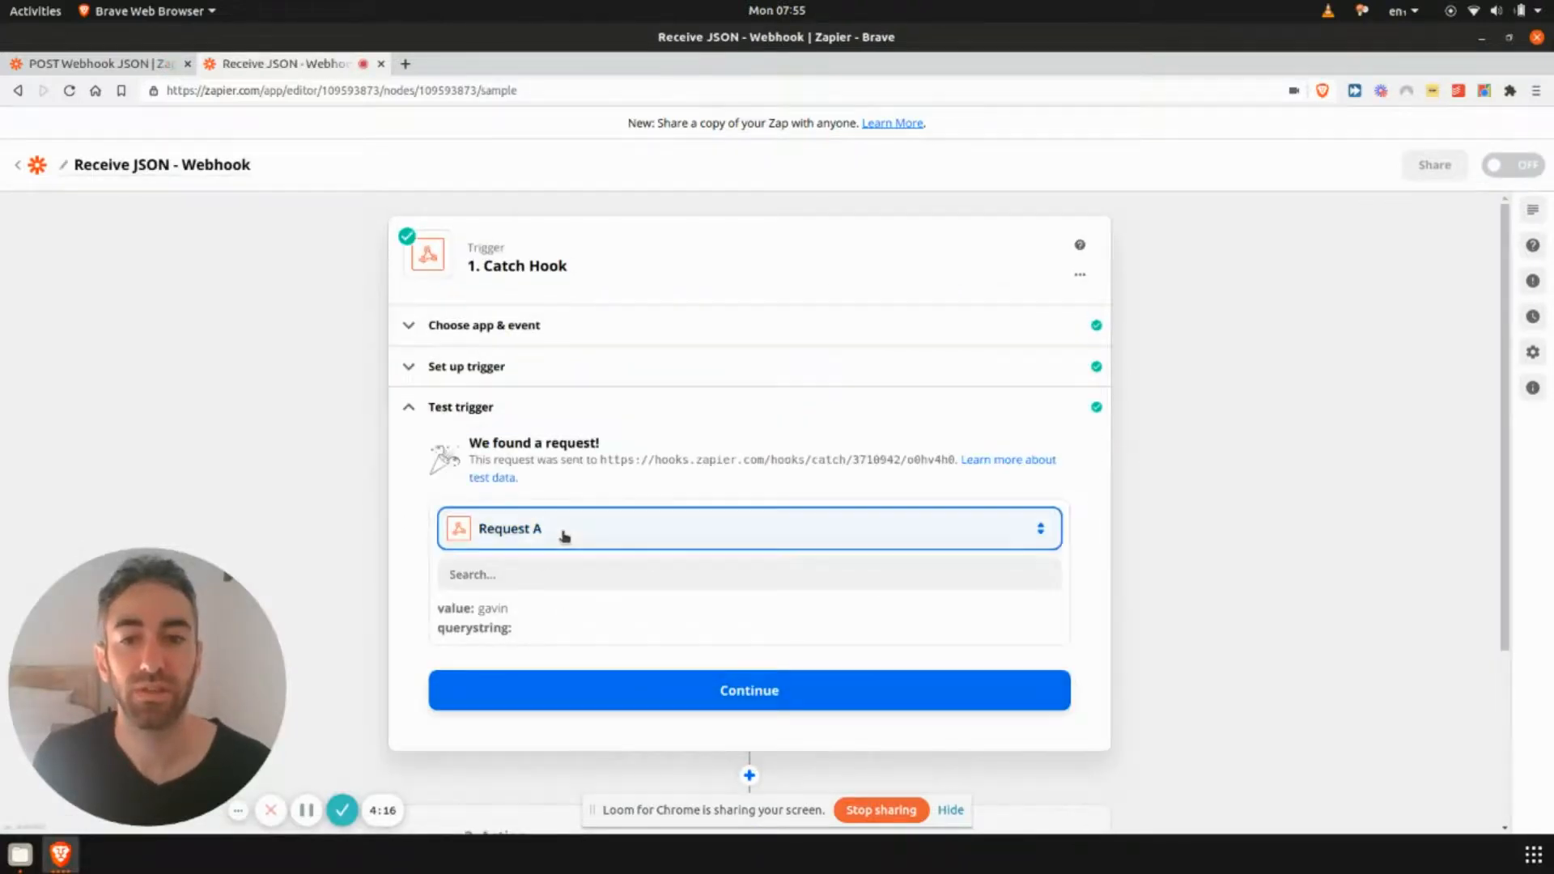
left_click(644, 669)
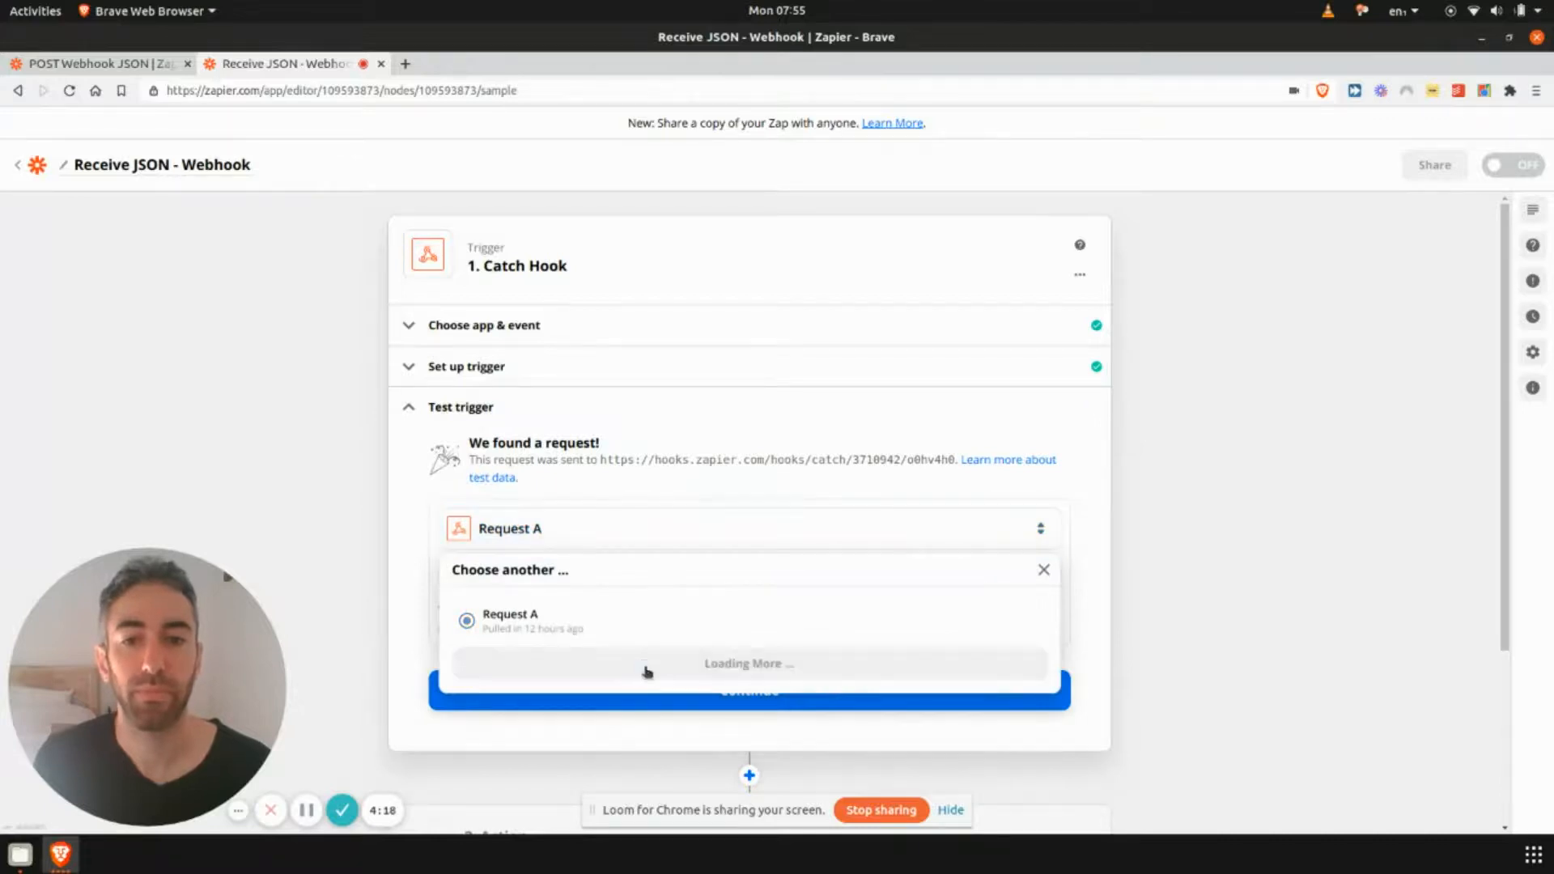
left_click(601, 624)
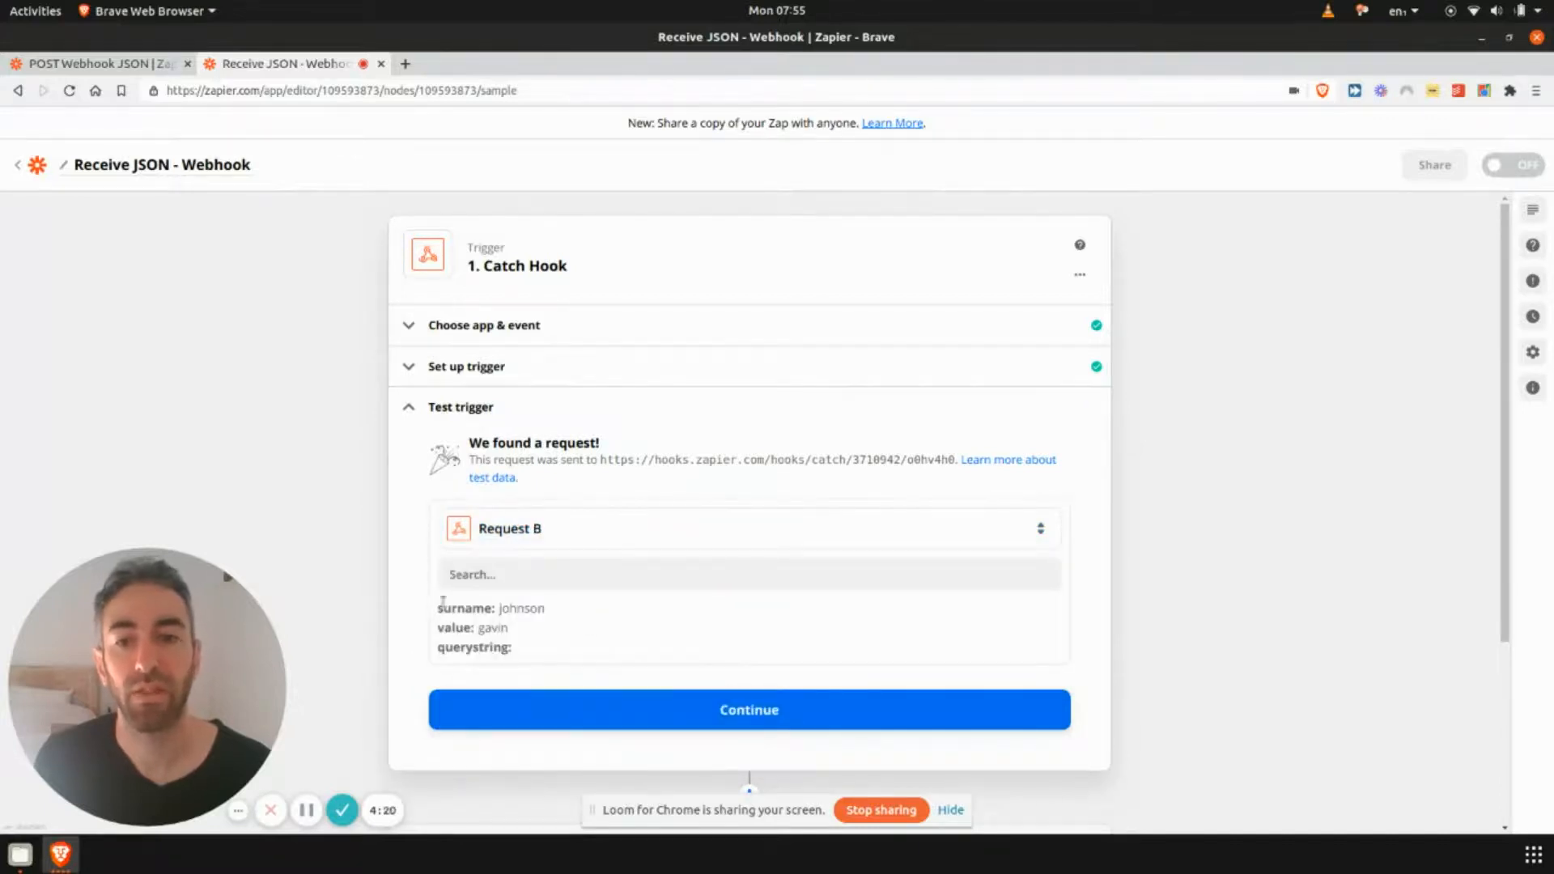
left_click_drag(440, 607, 581, 608)
left_click(493, 615)
left_click_drag(445, 628, 534, 628)
- Add a Code by Zapier action after the Catch Hook trigger
scroll(567, 615, "down", 3)
left_click(716, 463)
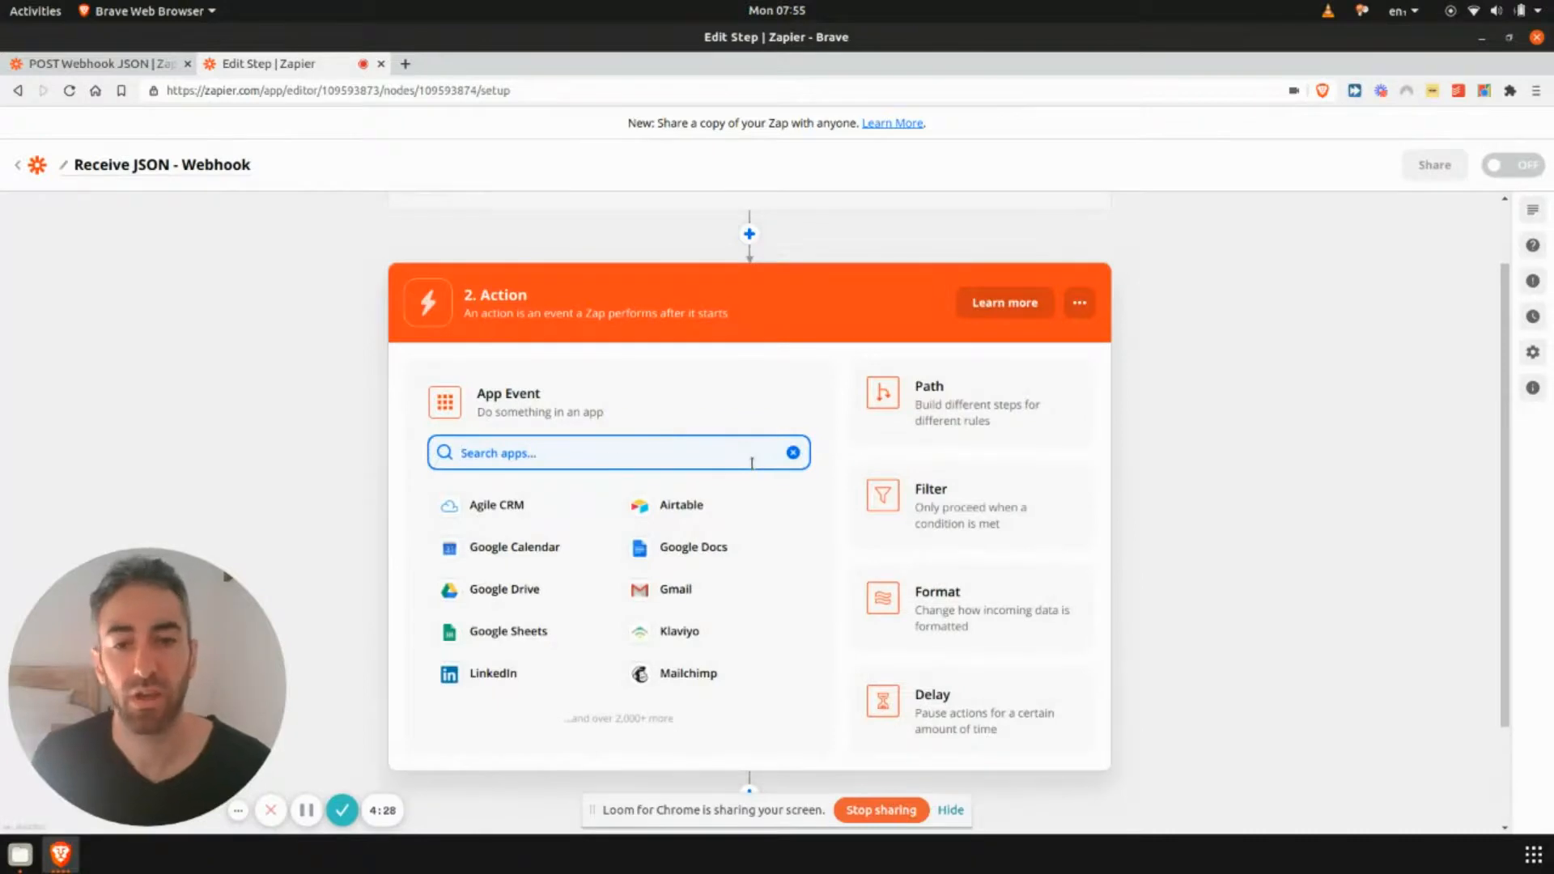
type("code")
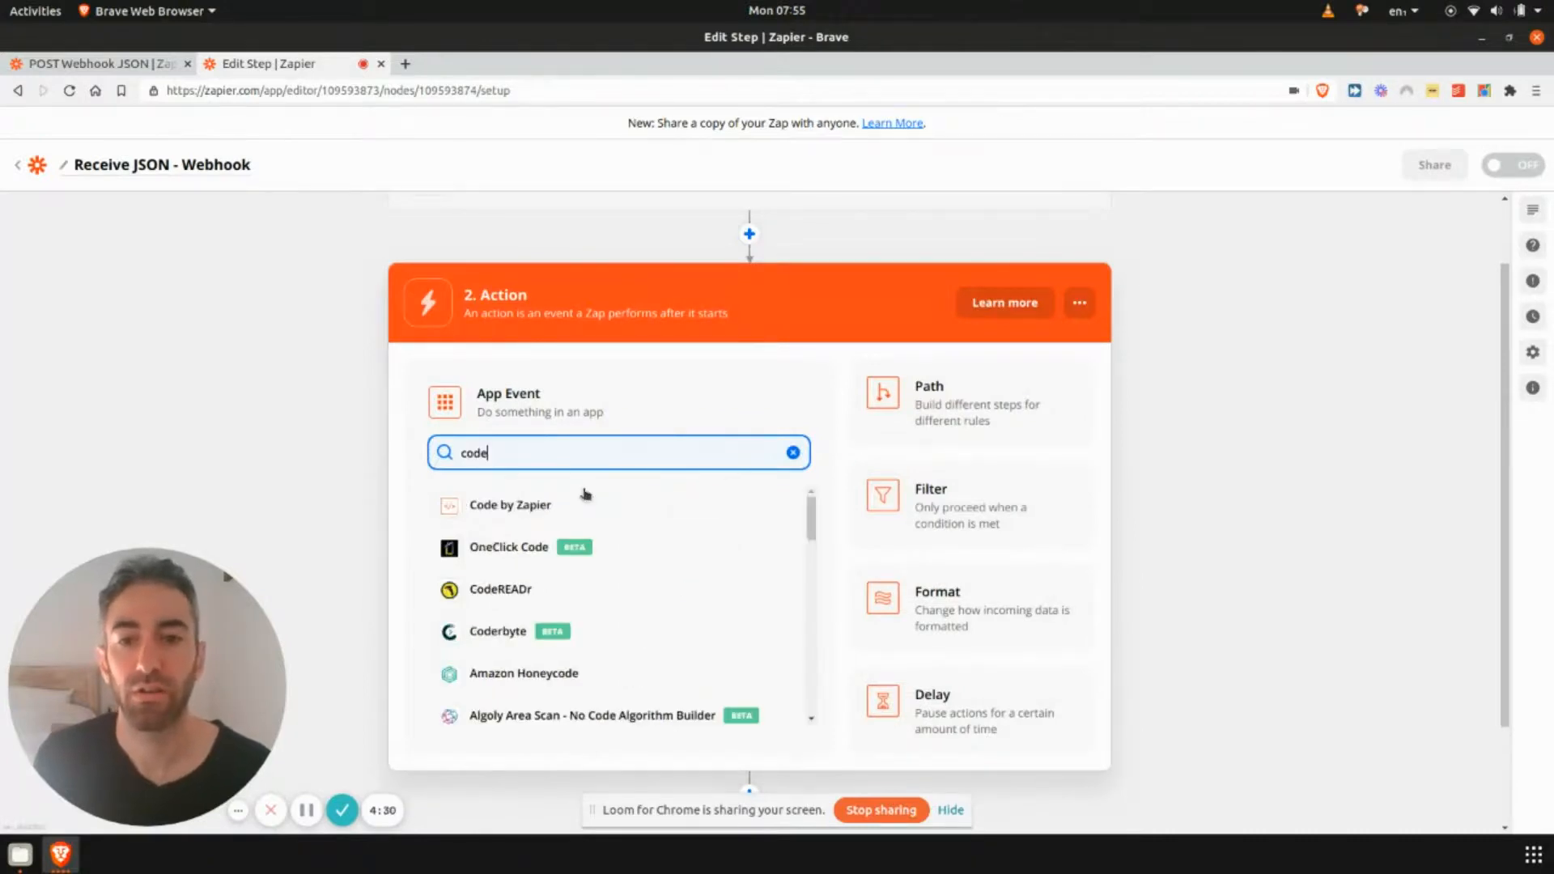
left_click(487, 501)
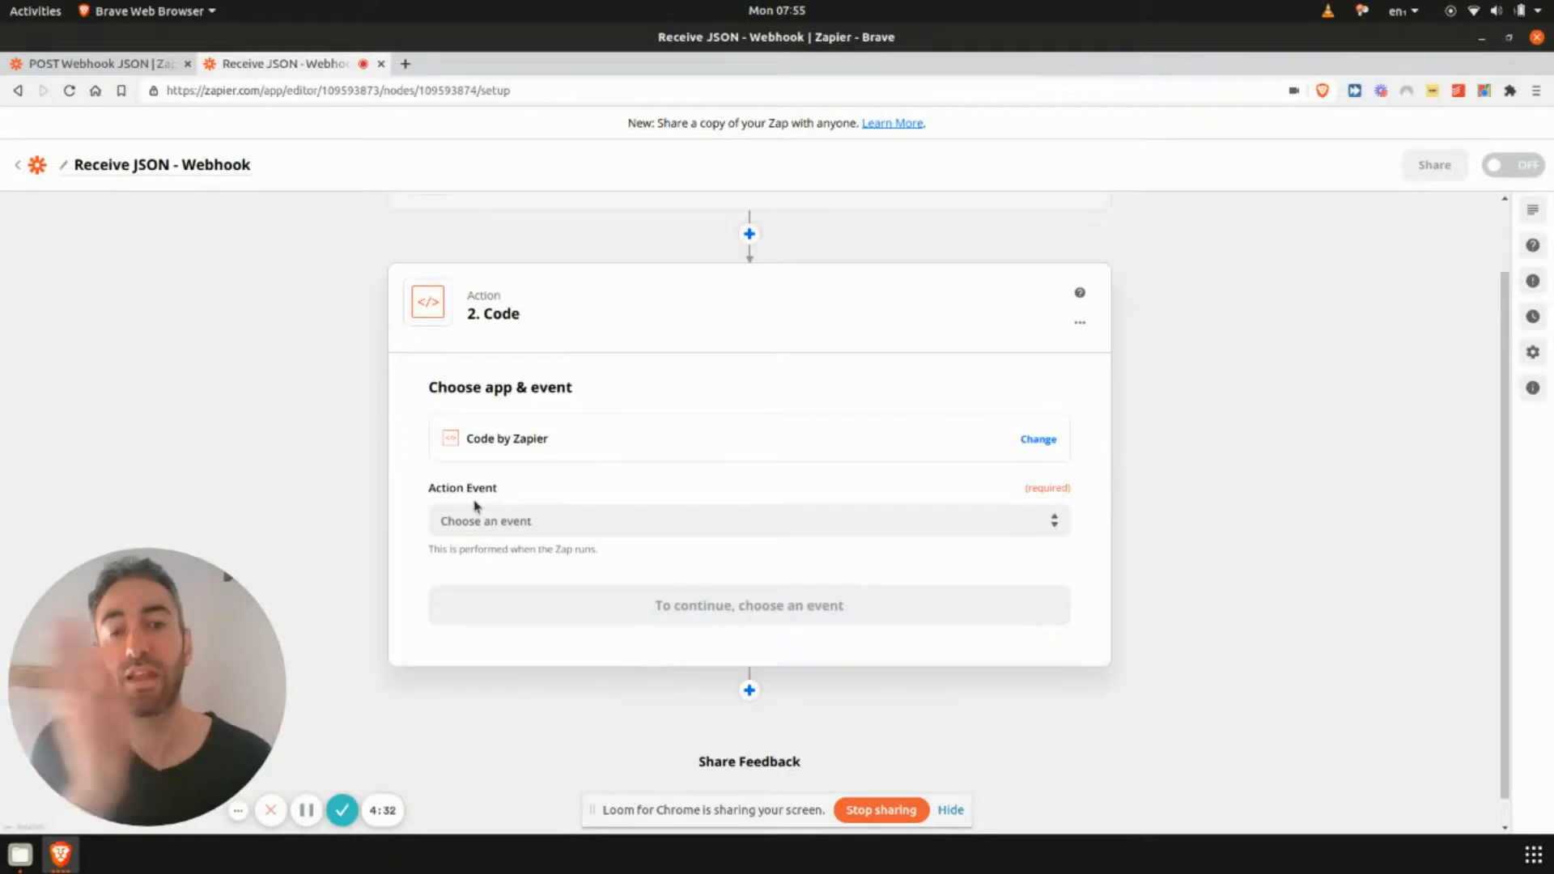
- Choose Run Python as the Code action's event, continue, and open the Catch Hook data picker for the first Input Data value
left_click(516, 518)
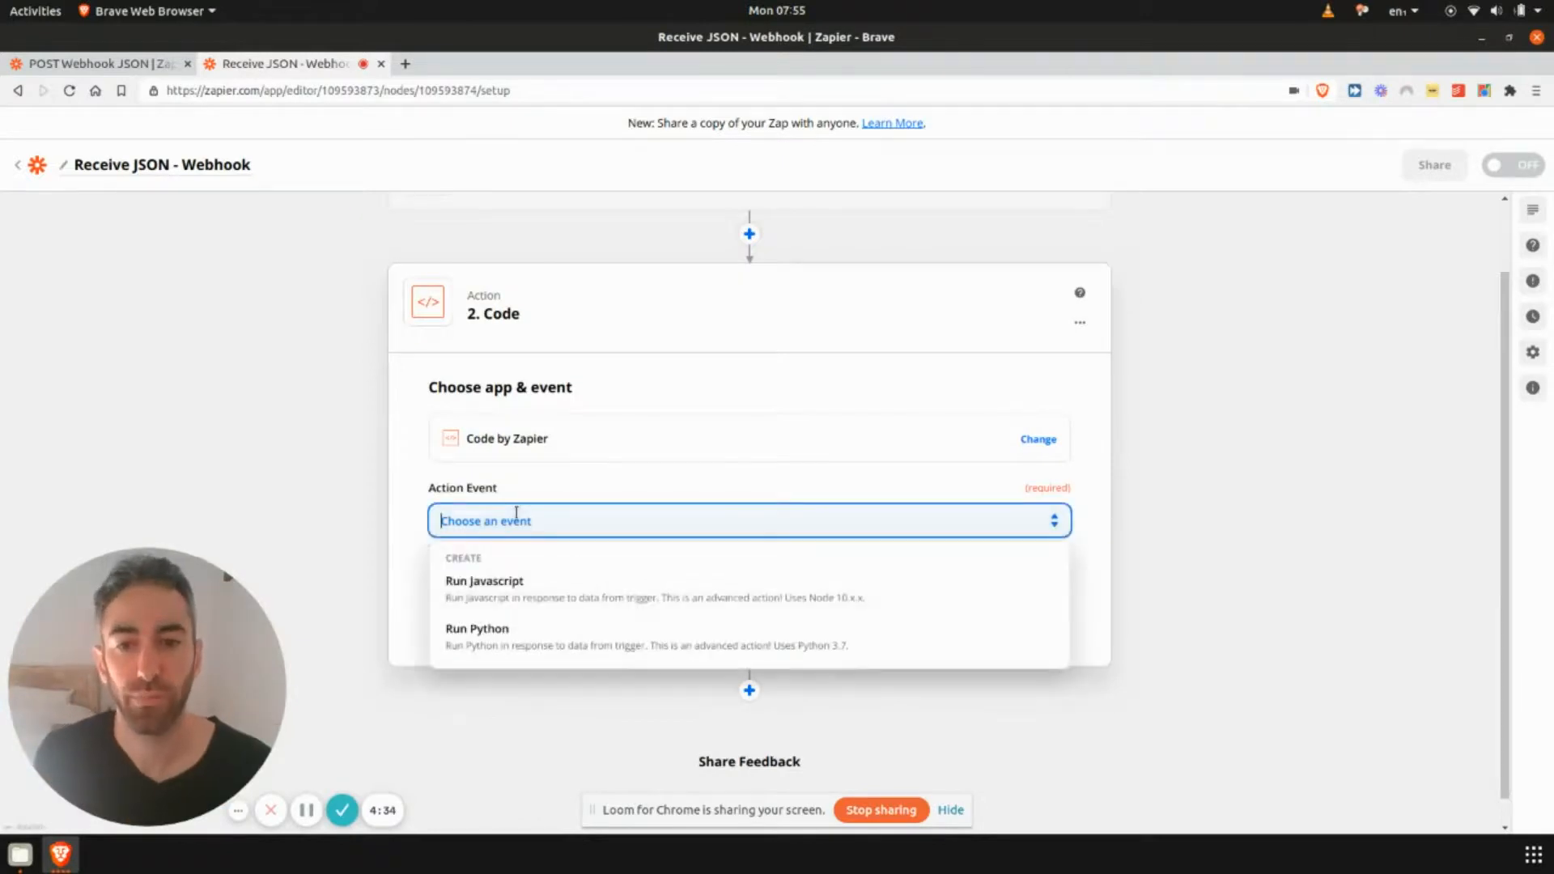
left_click(502, 636)
left_click(725, 603)
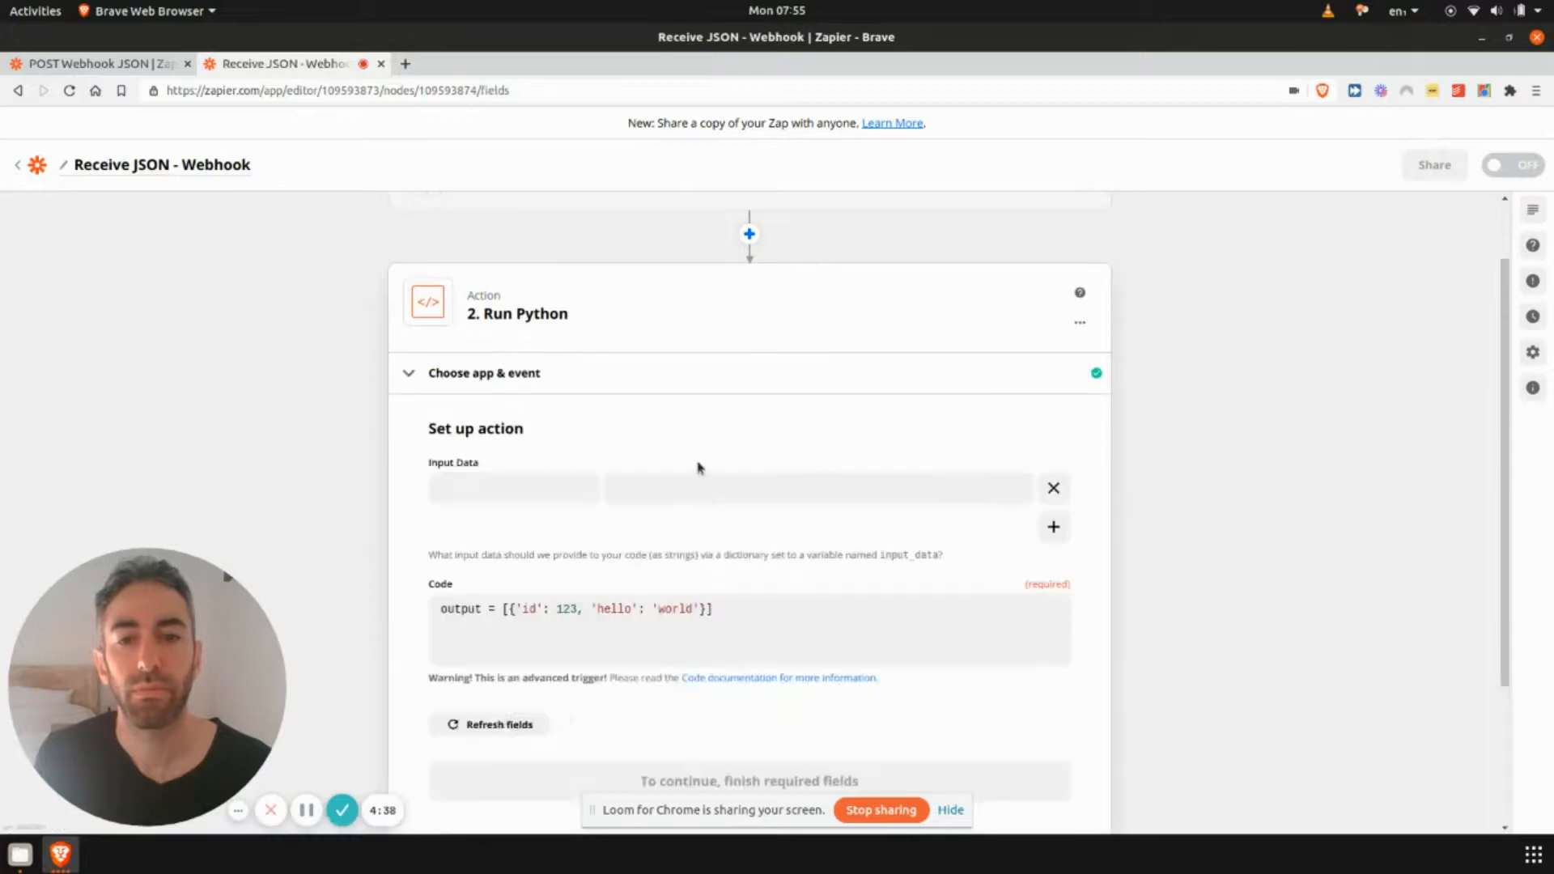
left_click(483, 402)
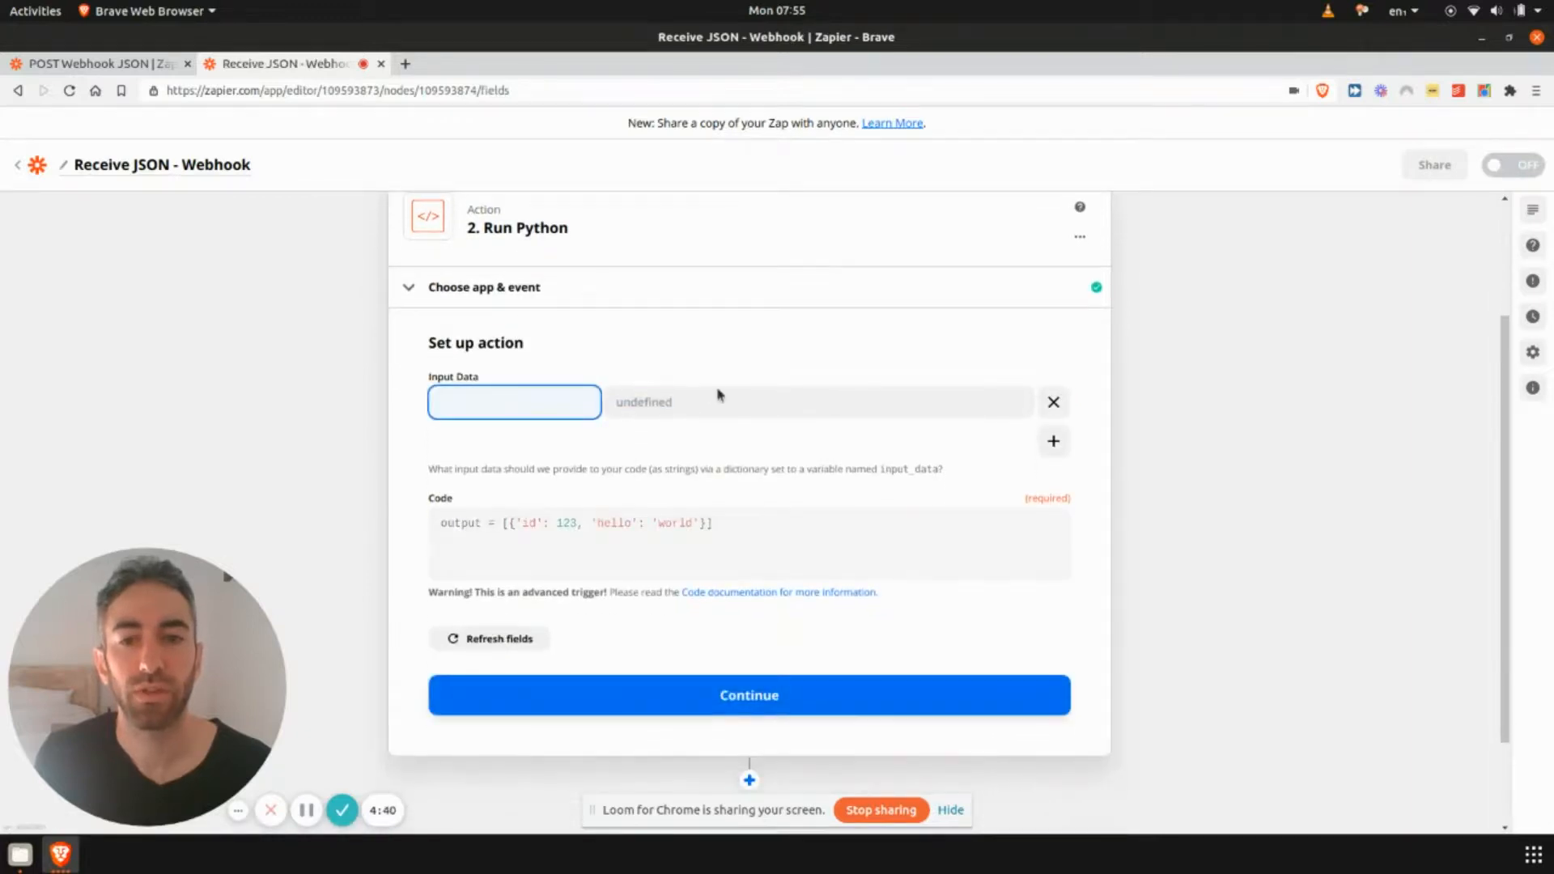
left_click(702, 403)
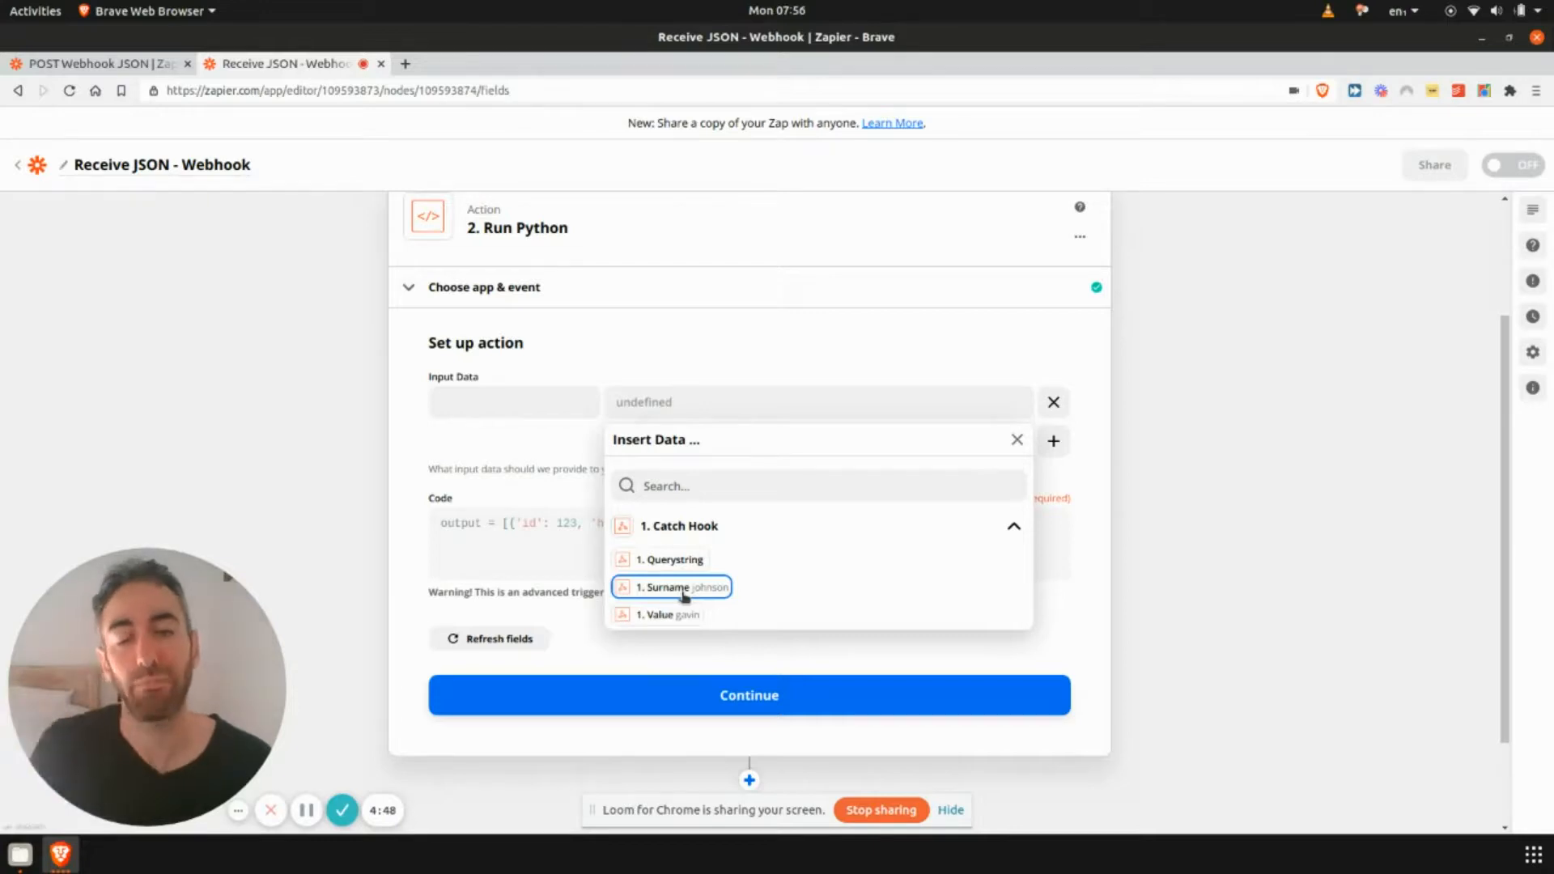
- Switch to the POST Webhook JSON zap and review the POST action's setup fields: URL, payload type, data and headers
left_click(135, 63)
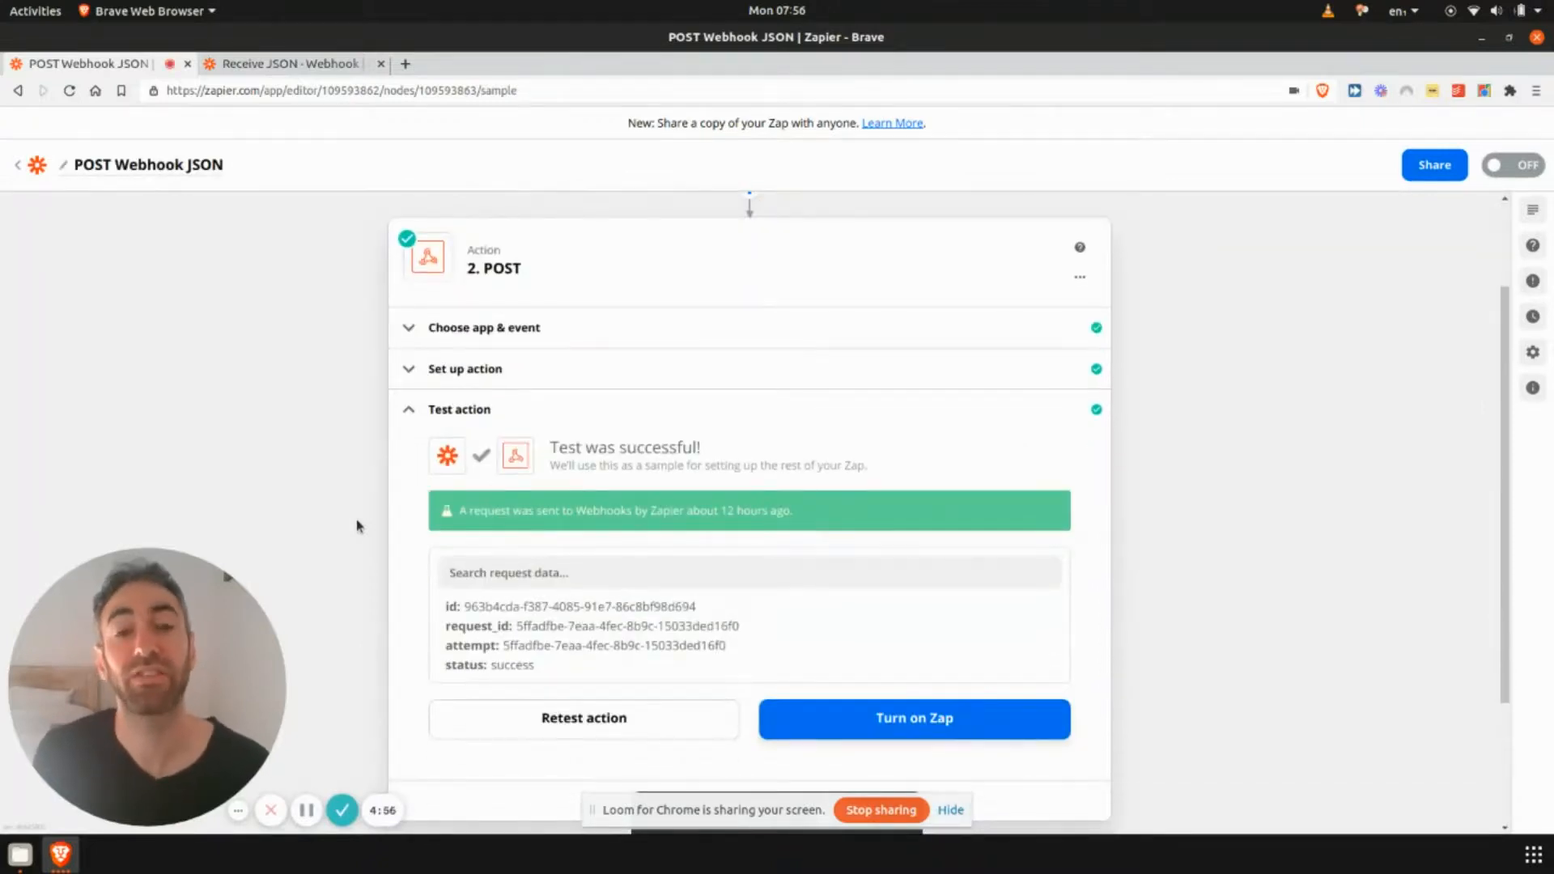
scroll(351, 676, "down", 2)
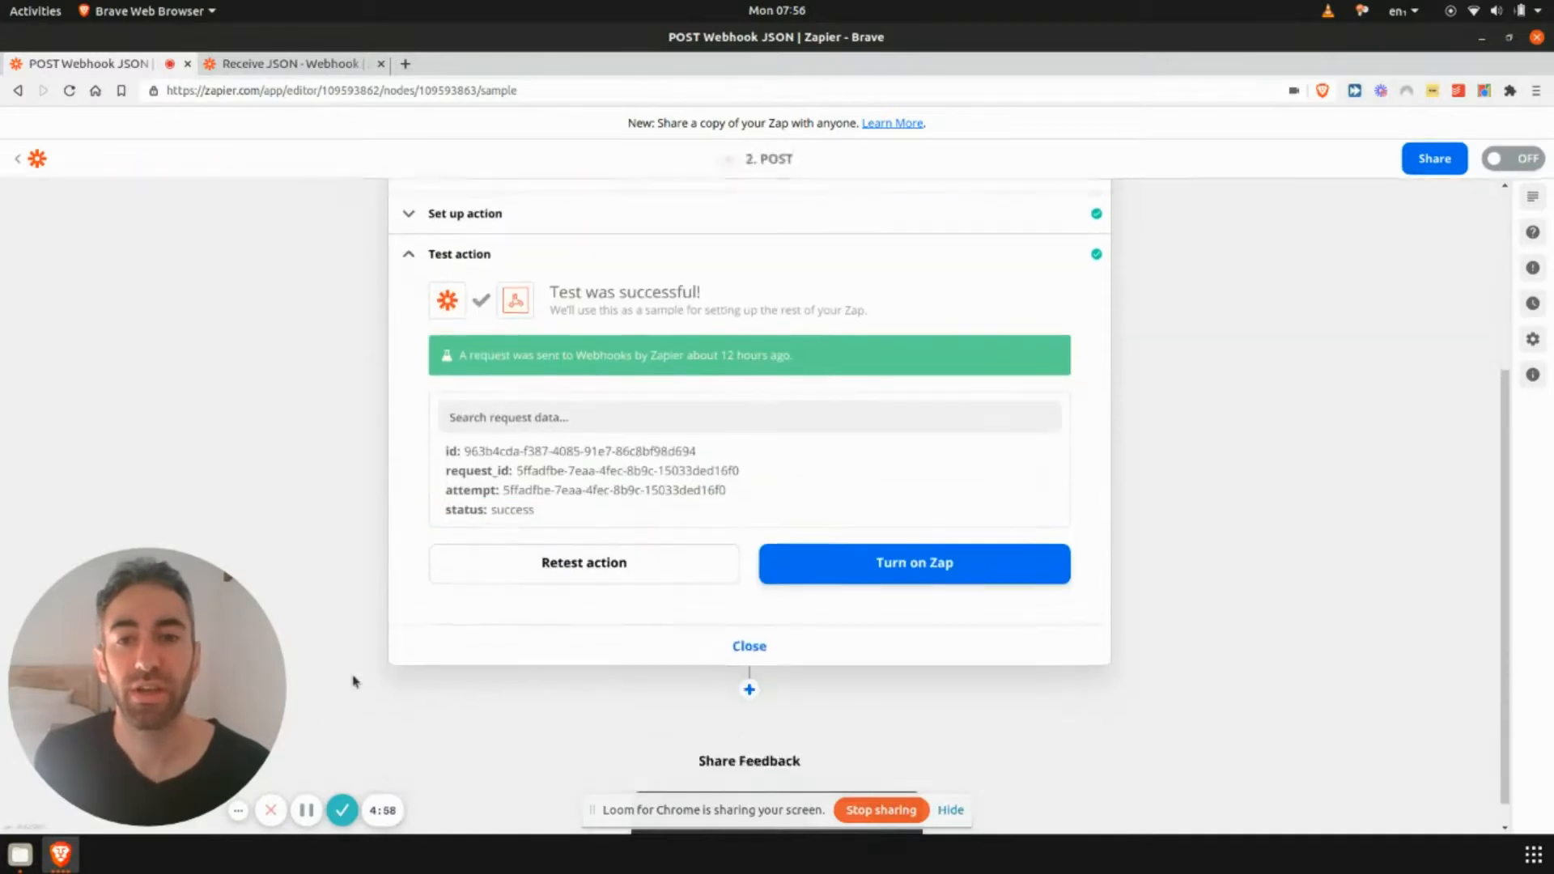
scroll(468, 510, "up", 4)
left_click(473, 499)
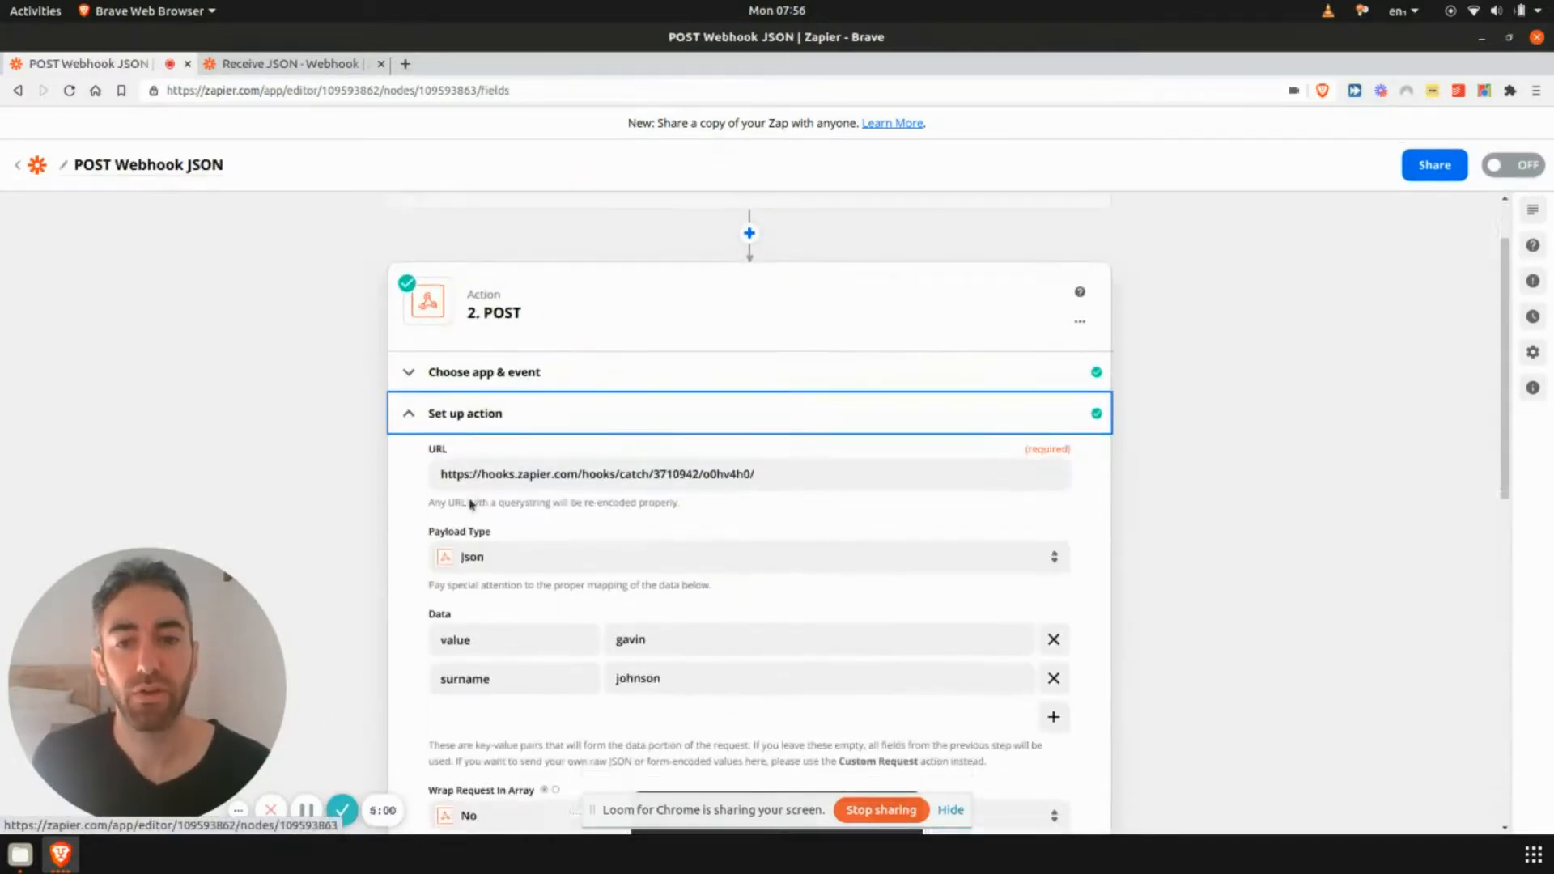
scroll(683, 380, "down", 2)
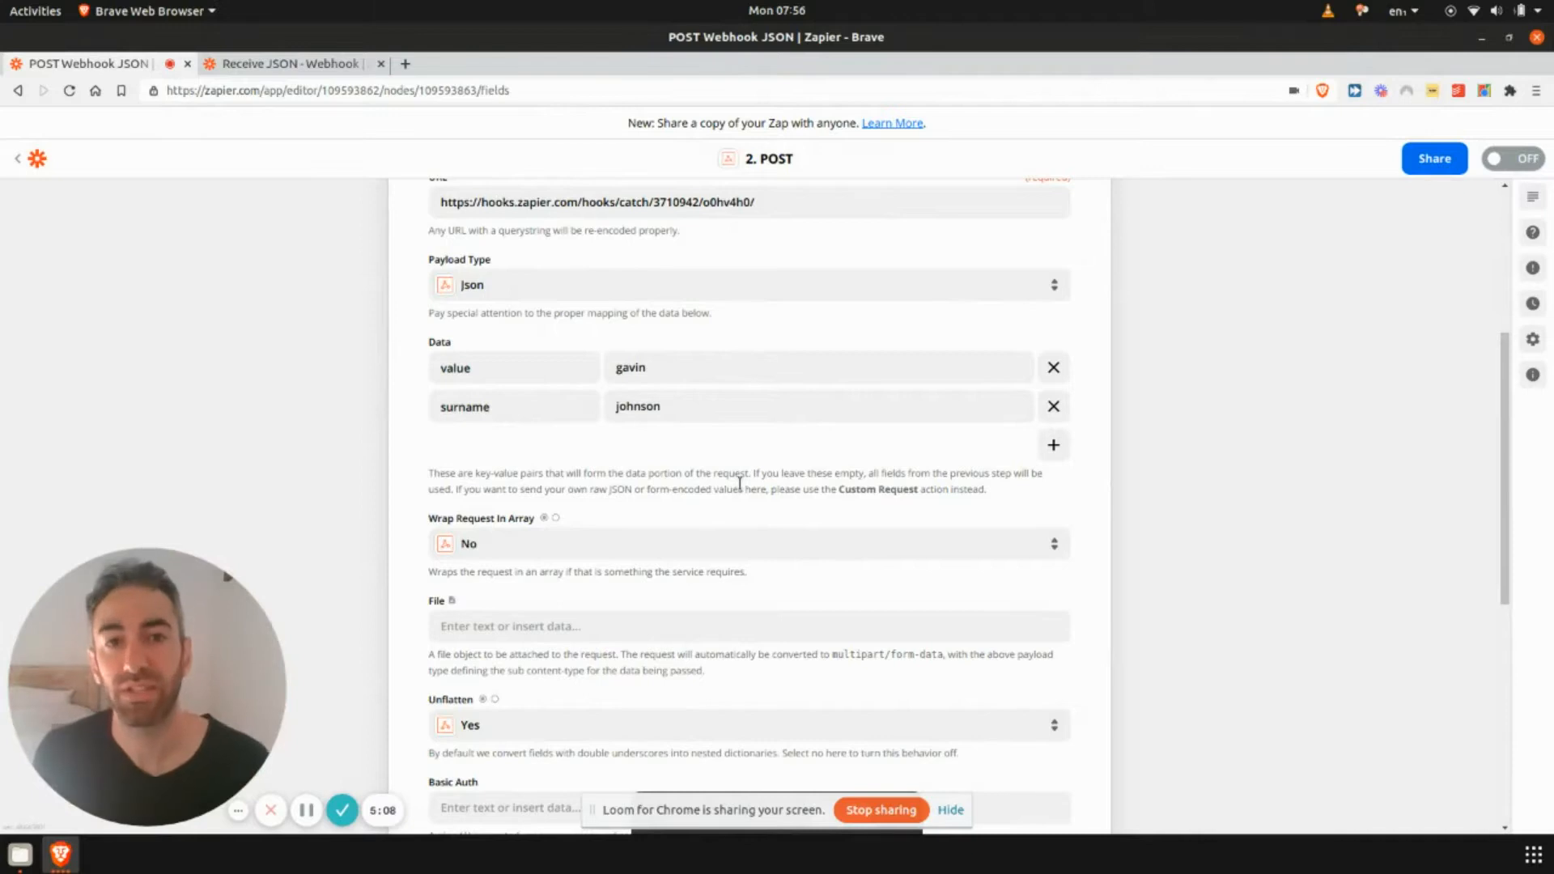
scroll(739, 483, "down", 5)
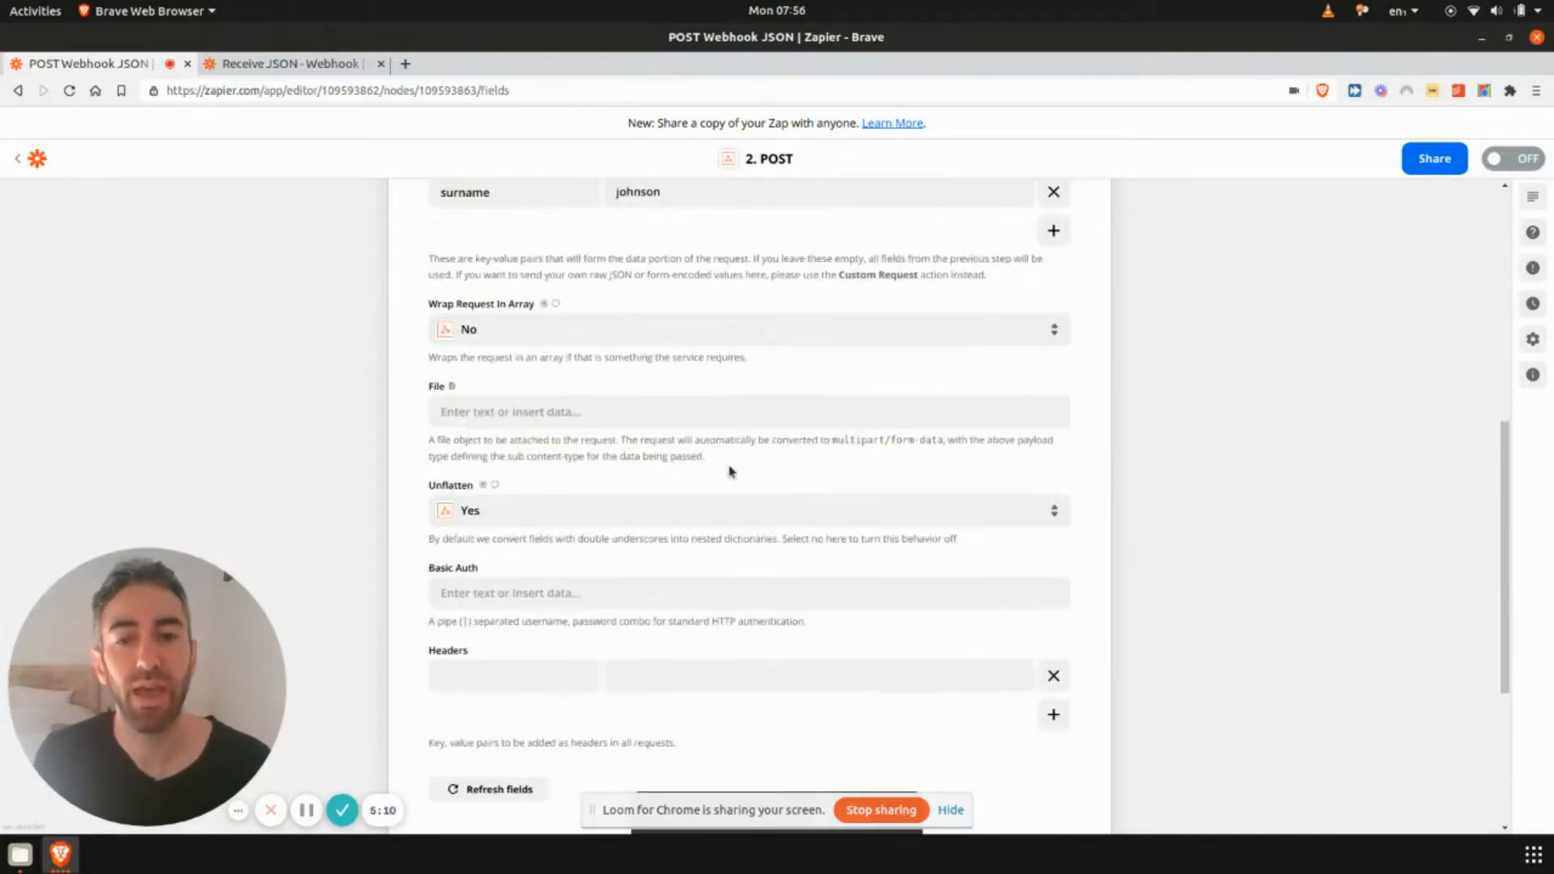